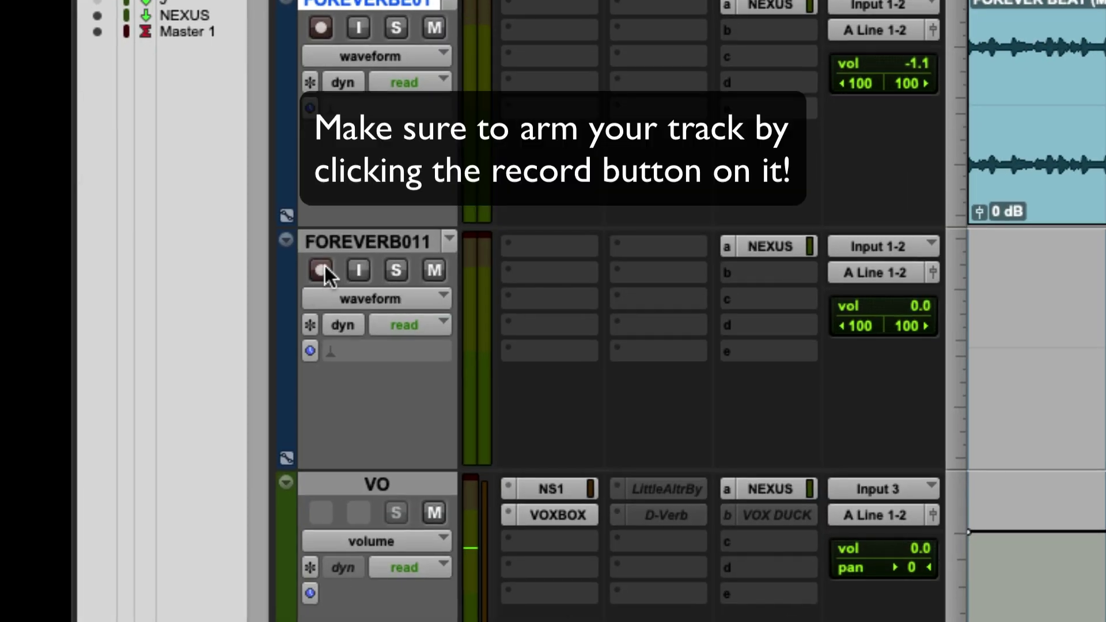
Arm the FOREVERB011 track and record a short test take from the session start
left_click(322, 269)
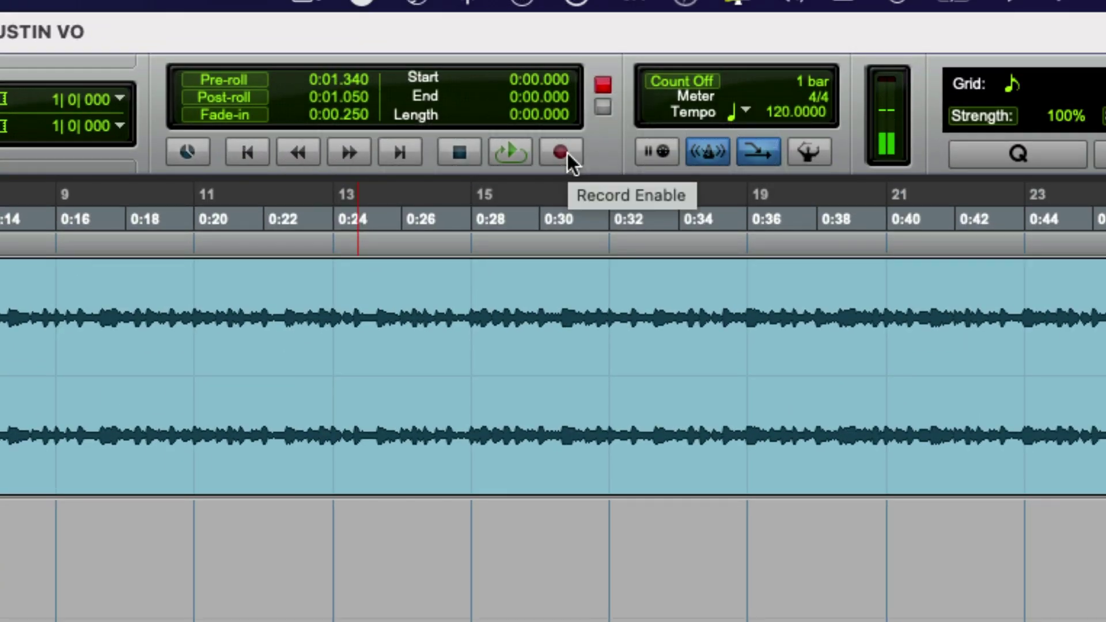
left_click(566, 153)
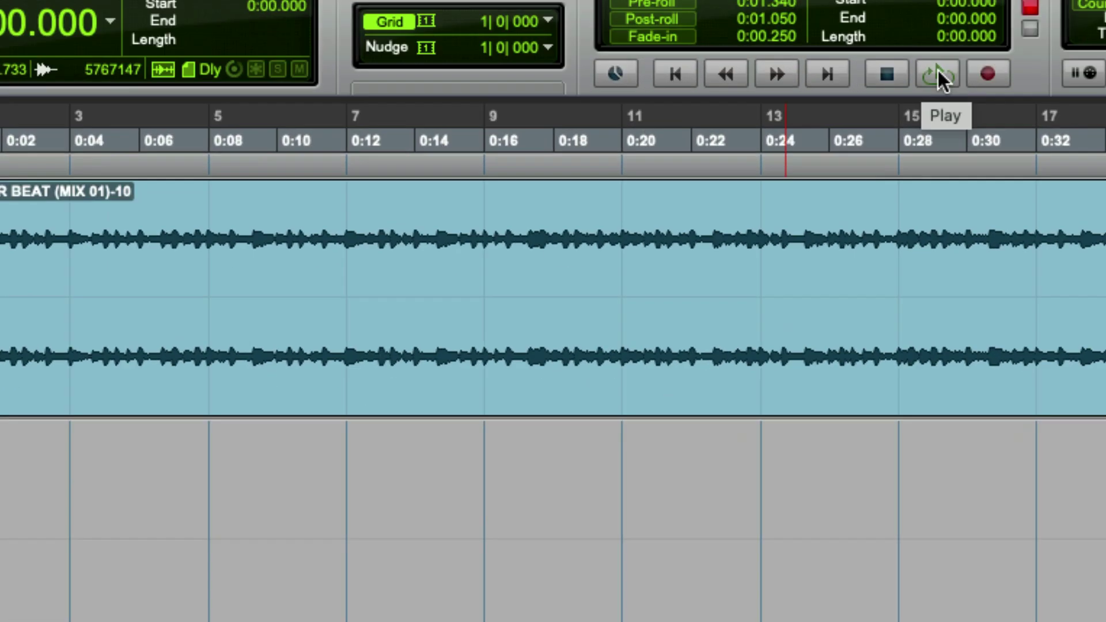
left_click(938, 74)
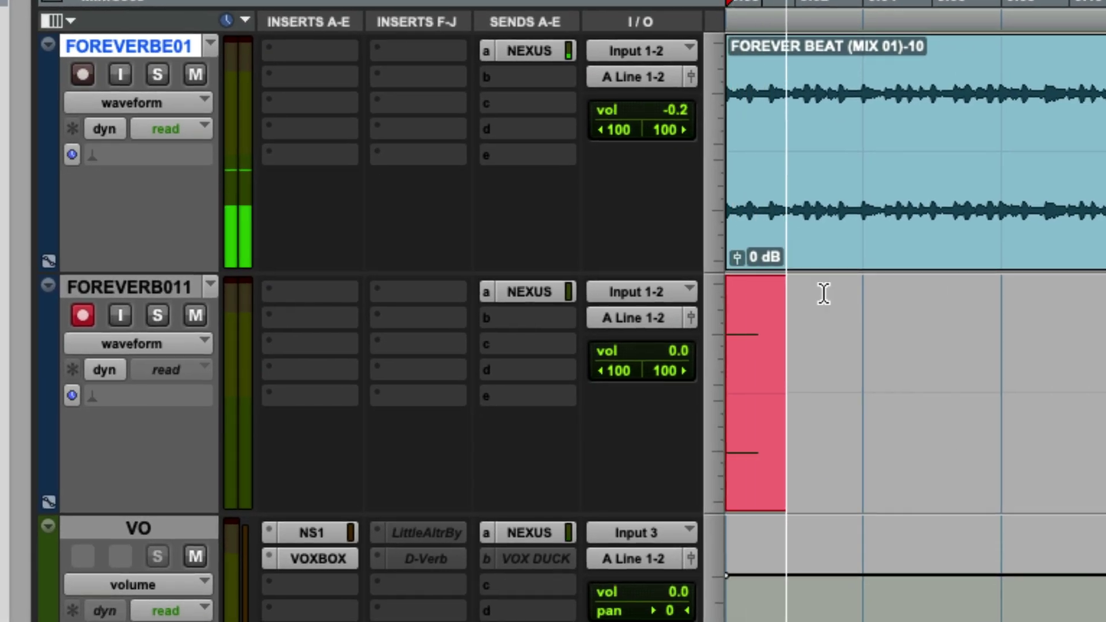
key("space")
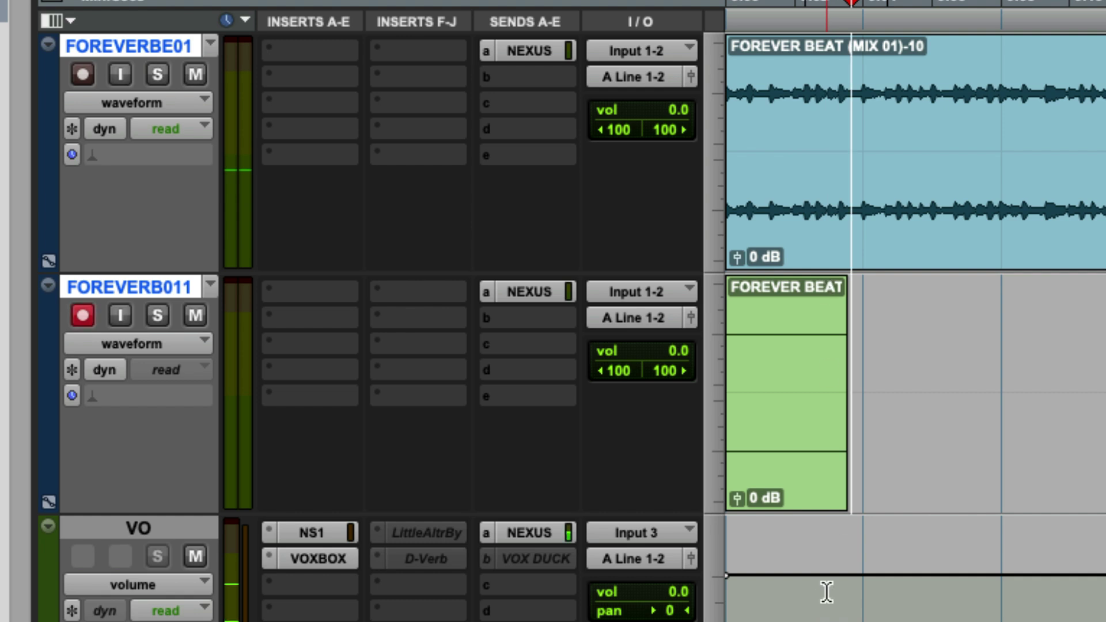
Delete the test clip and record a fresh short FOREVER BEAT take with Cmd+Space
left_click(758, 469)
key("Delete")
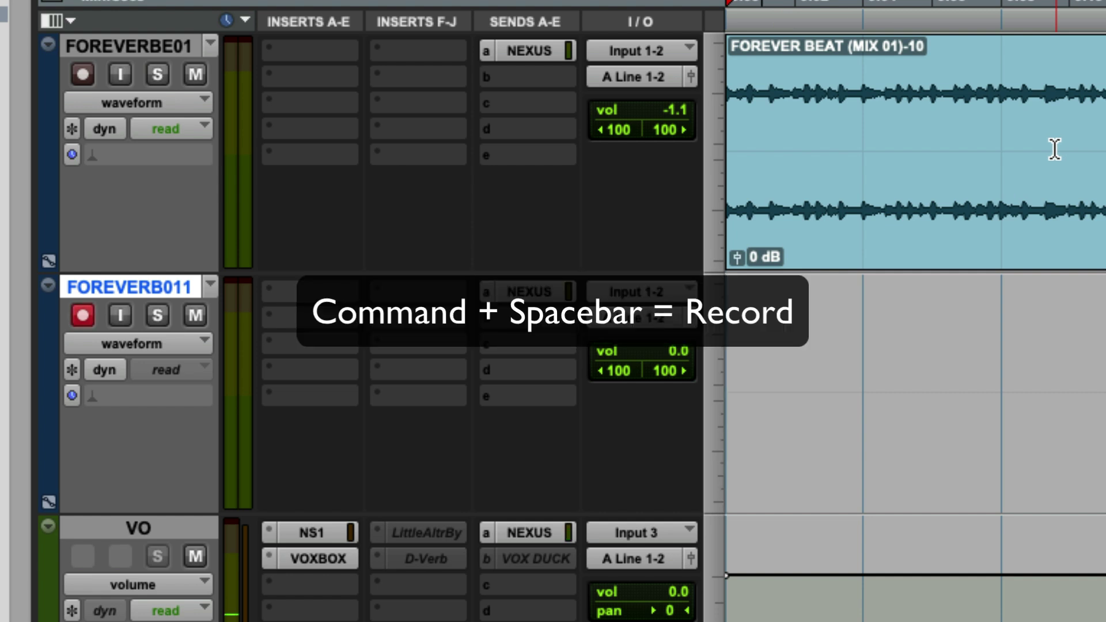
key("super+space")
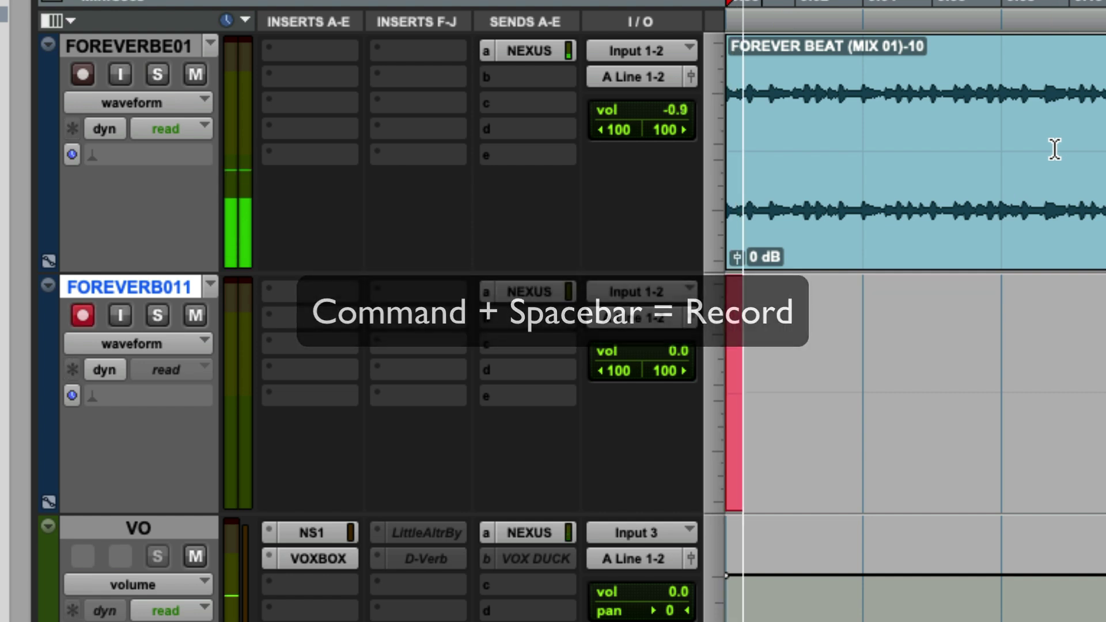
key("space")
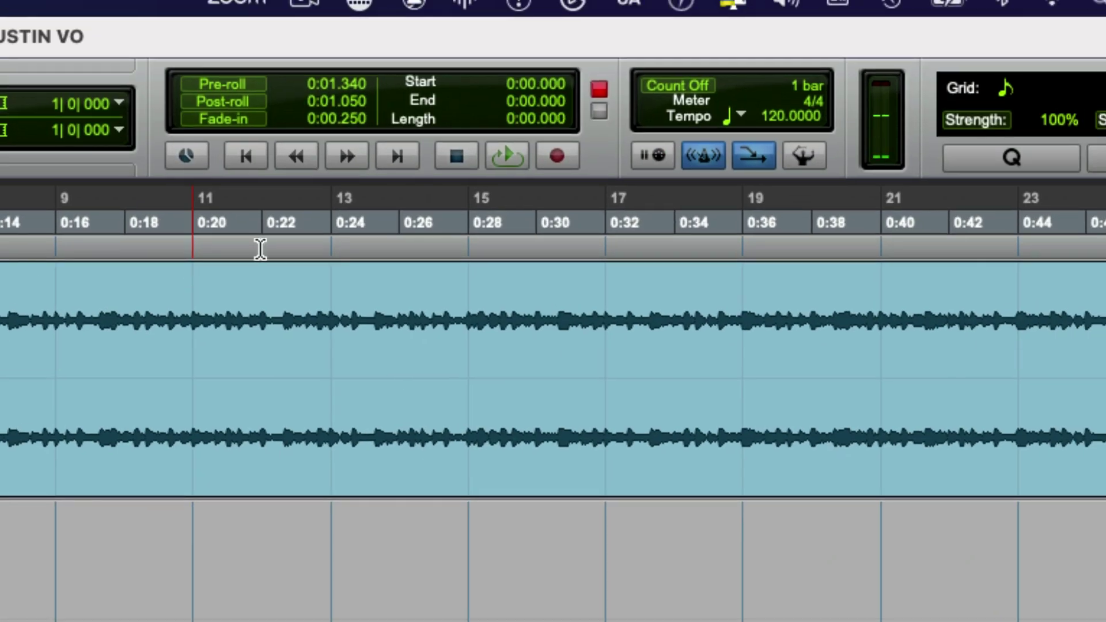
Switch the record mode to Loop and loop-record a take over the selection on FOREVERB011
left_click(258, 249)
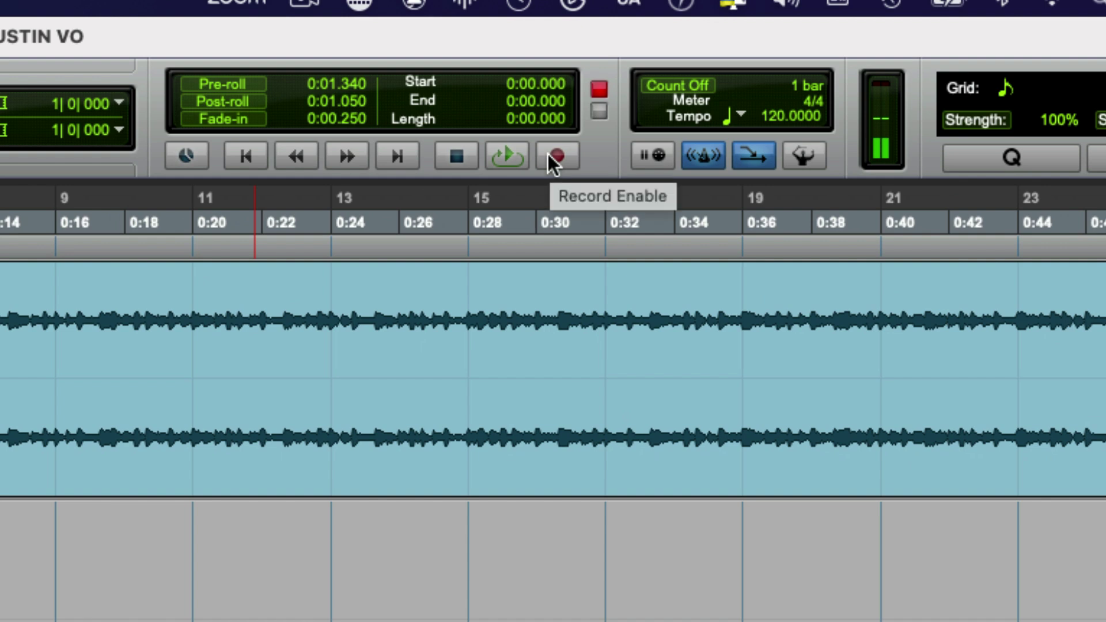
right_click(549, 152)
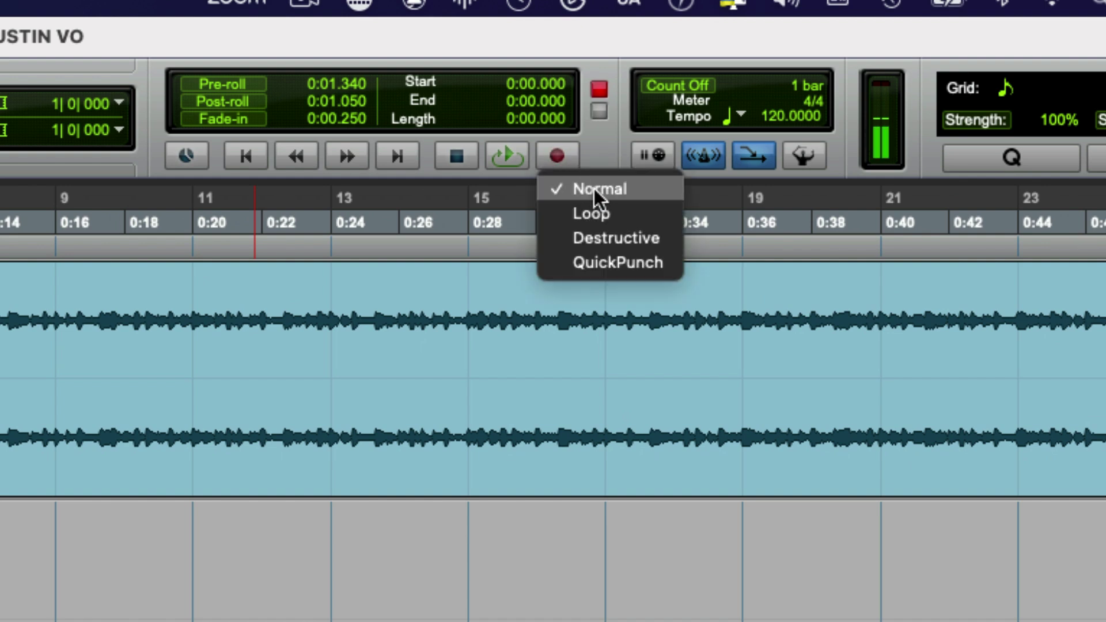
left_click(591, 213)
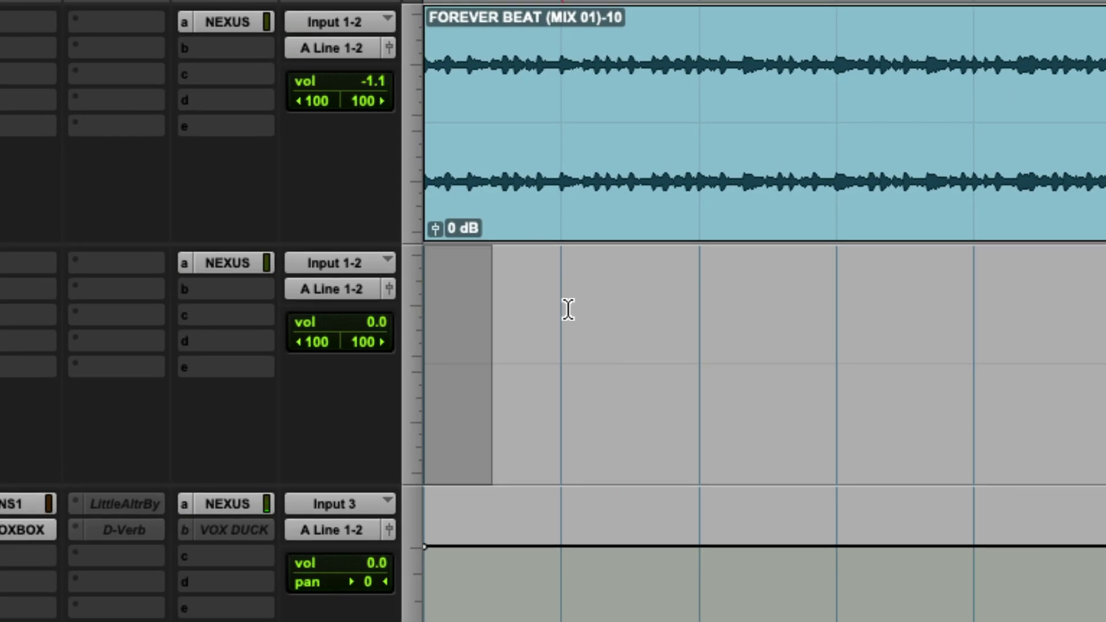
key("super+bracketright")
key("super+space")
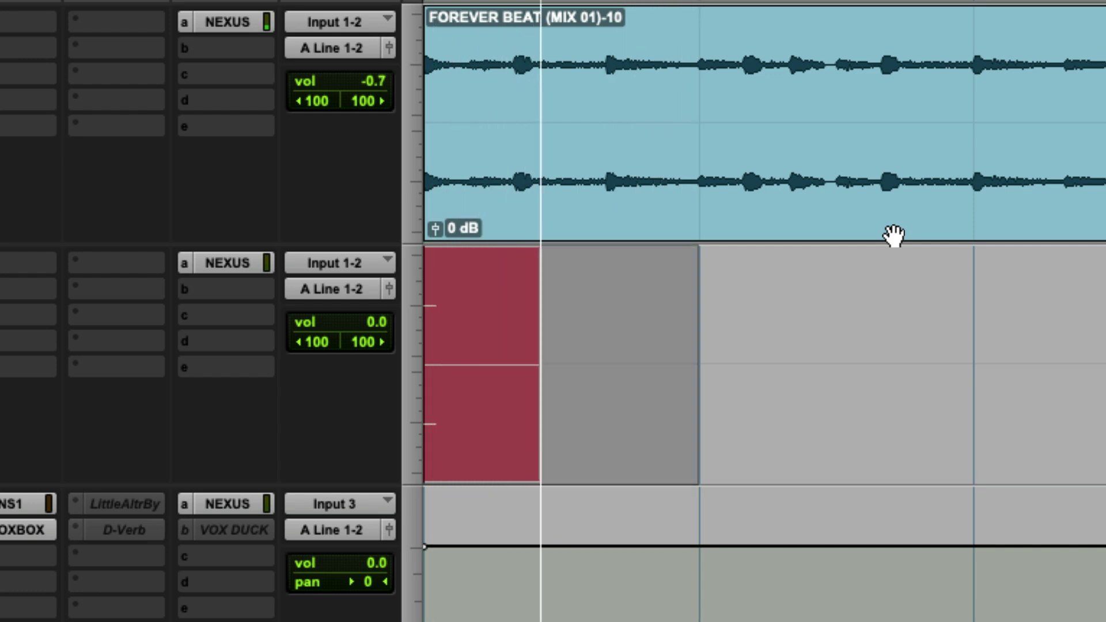
key("space")
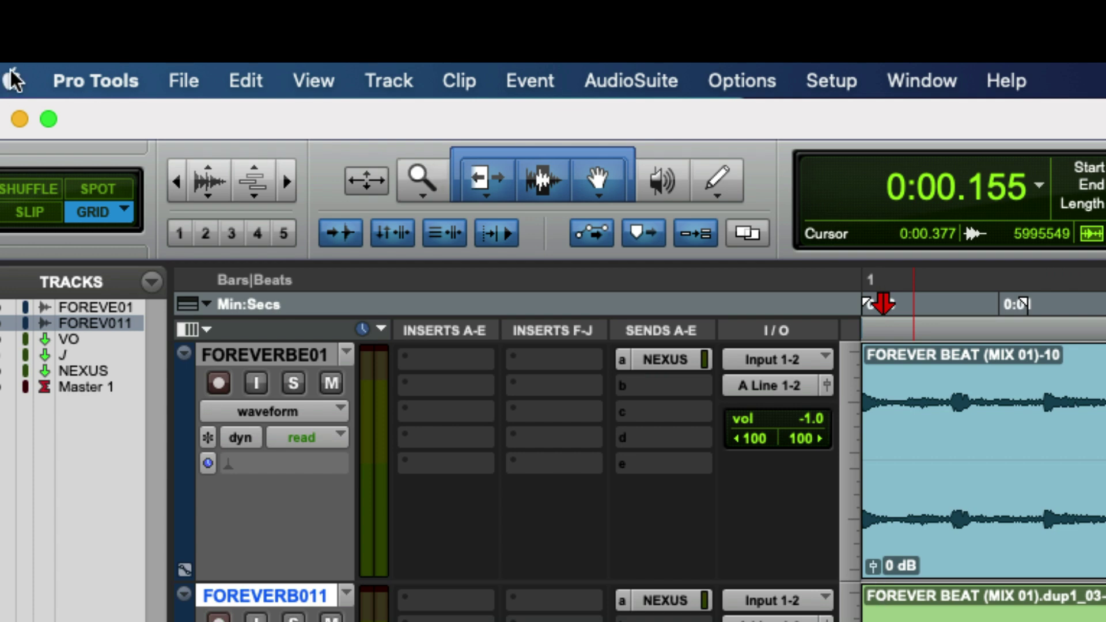
Turn on Automatically Create New Playlists When Loop Recording in Preferences > Operation
left_click(86, 69)
left_click(112, 167)
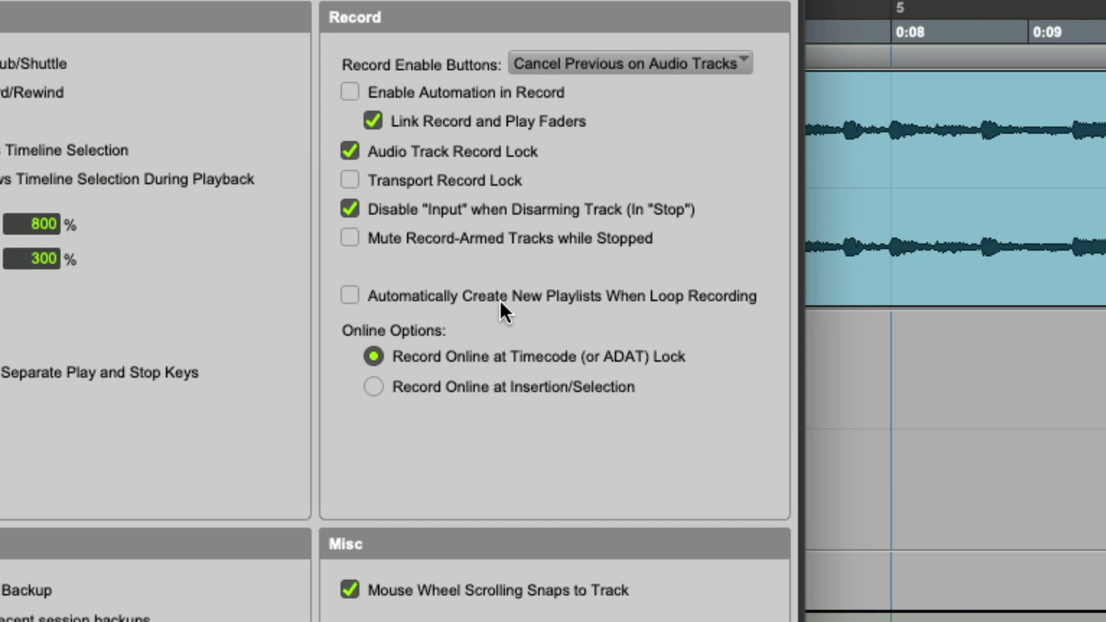
left_click(498, 294)
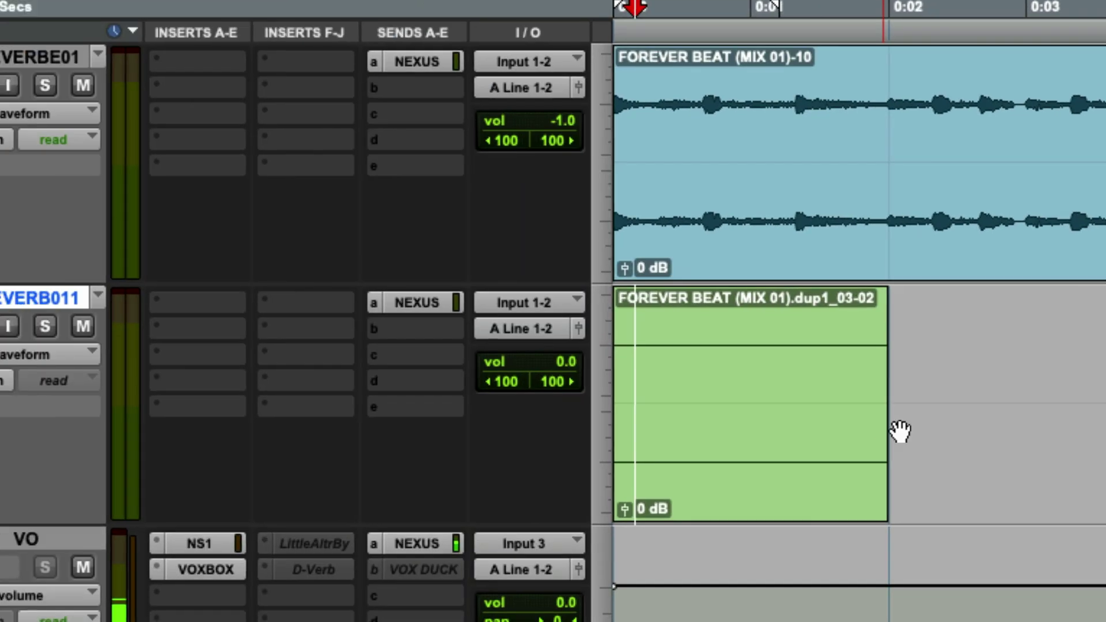
Select the looped clip's range and loop-record another take over it
left_click(828, 430)
key("super+space")
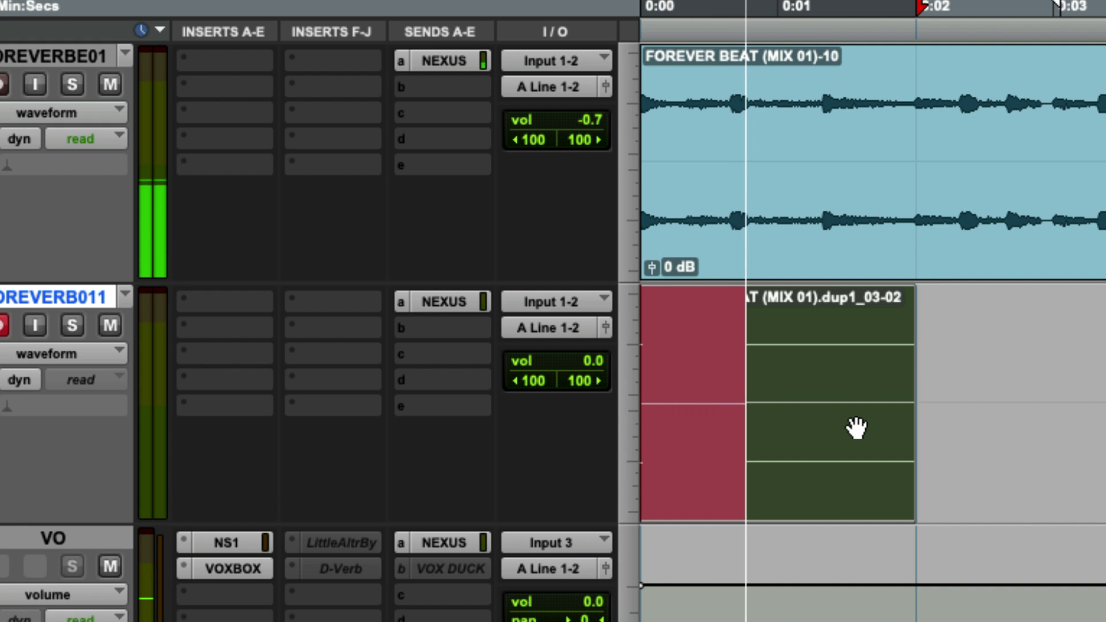
key("space")
Bring up the track's playlist list, then set the record mode to QuickPunch
left_click(122, 298)
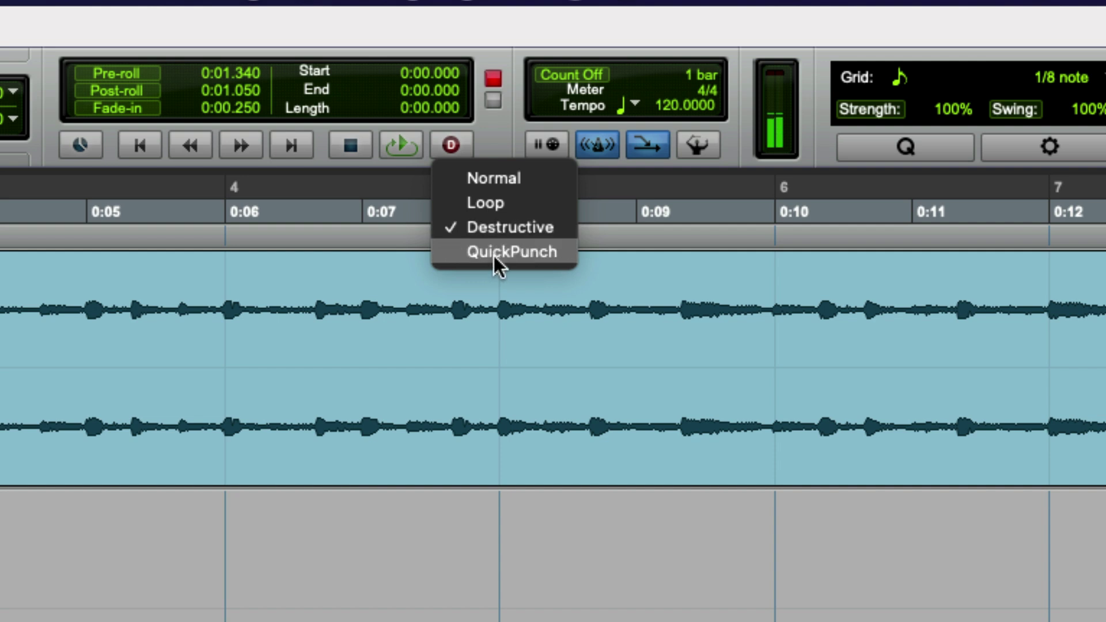
left_click(495, 251)
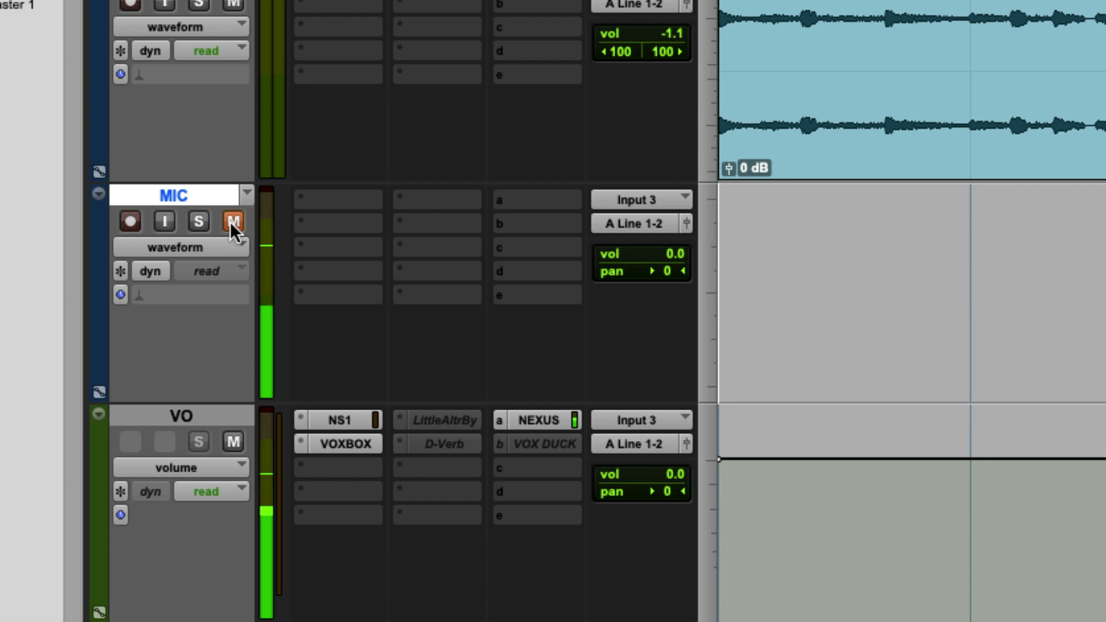
key("space")
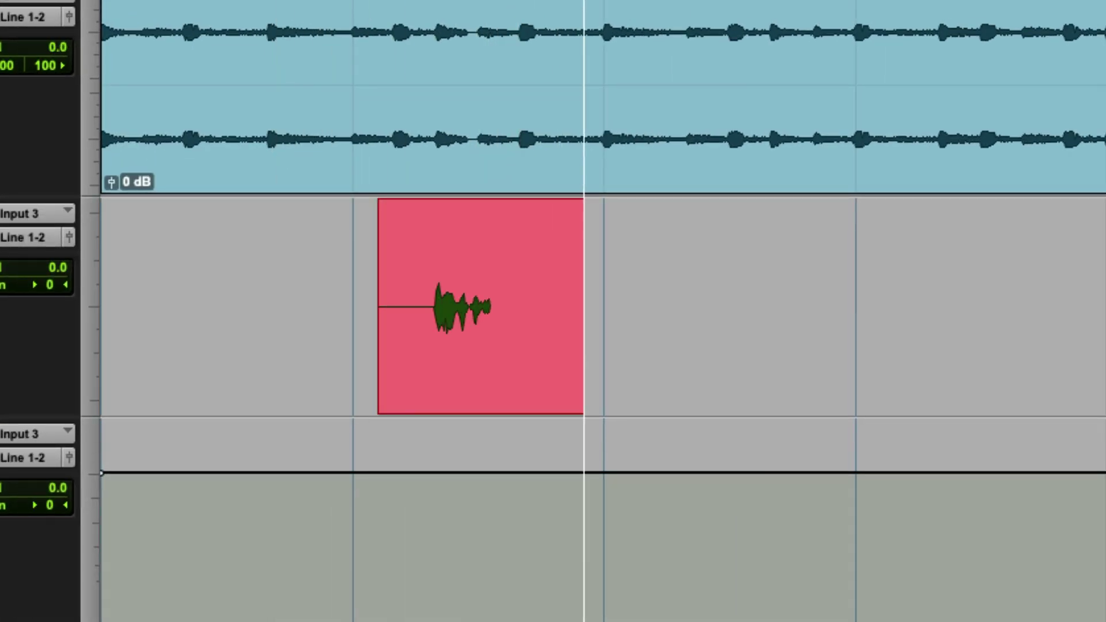
key("space")
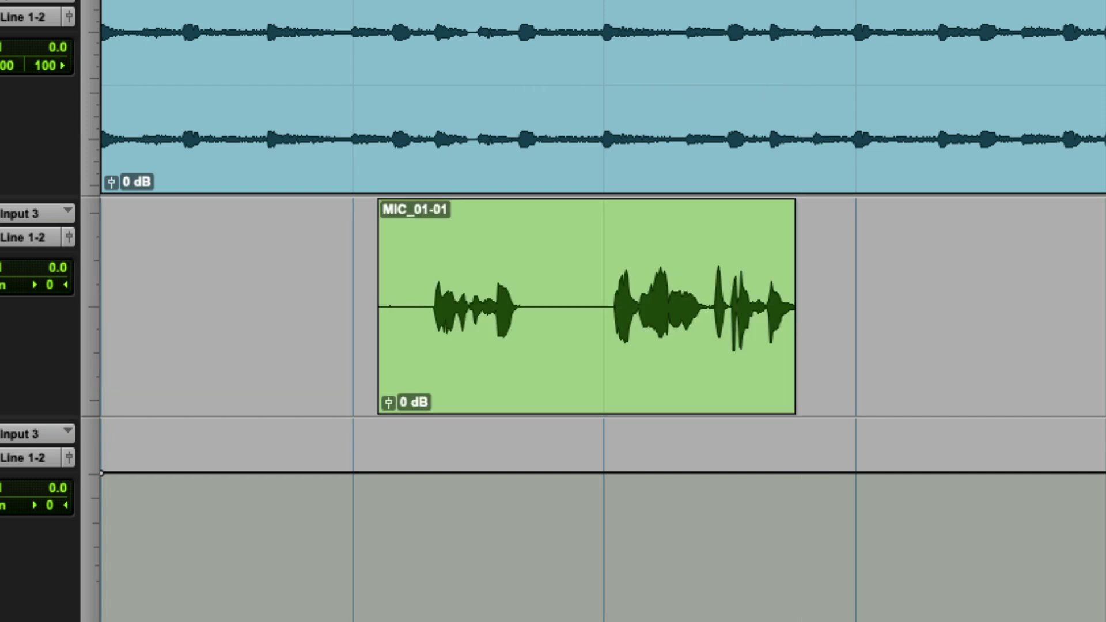
key("ctrl+z")
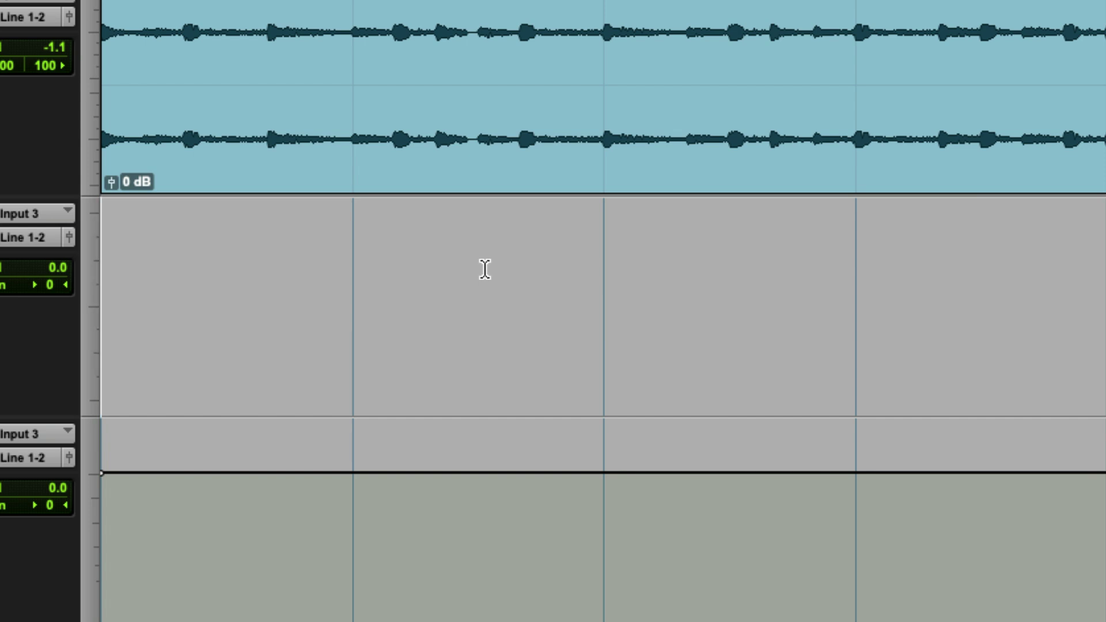
Punch-record take MIC_02 on the MIC track and trim its start back to the session beginning
key("space")
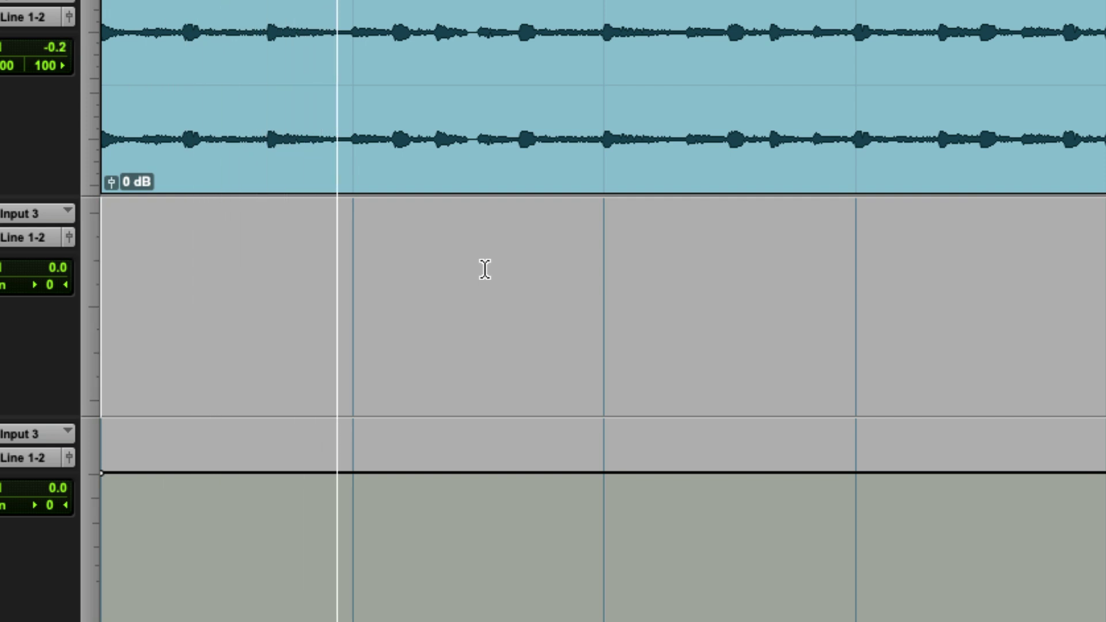
key("F12")
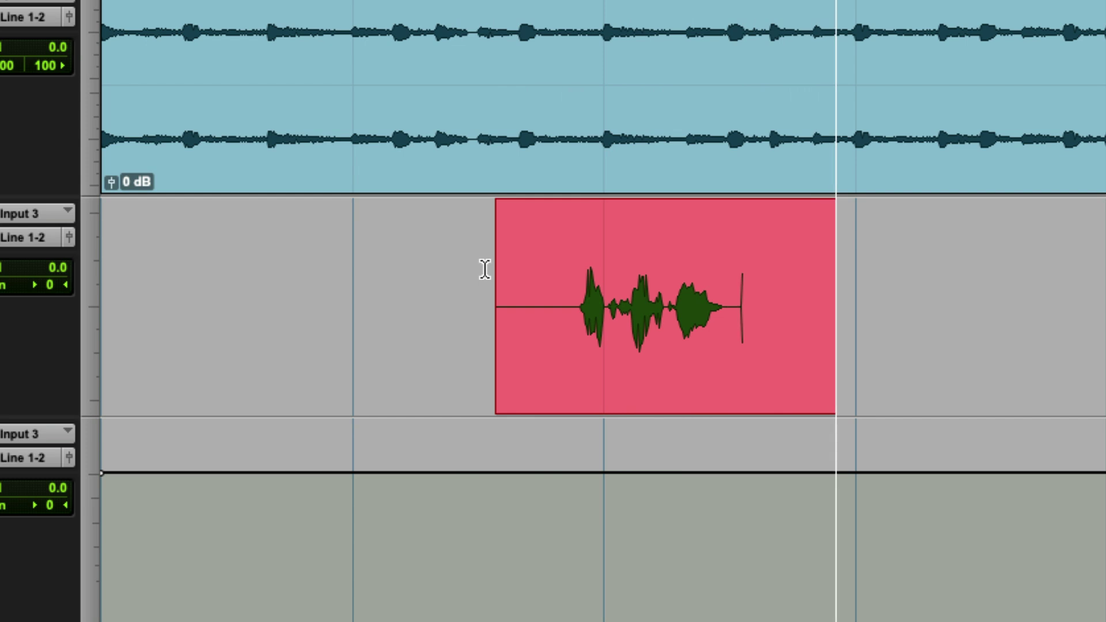
key("space")
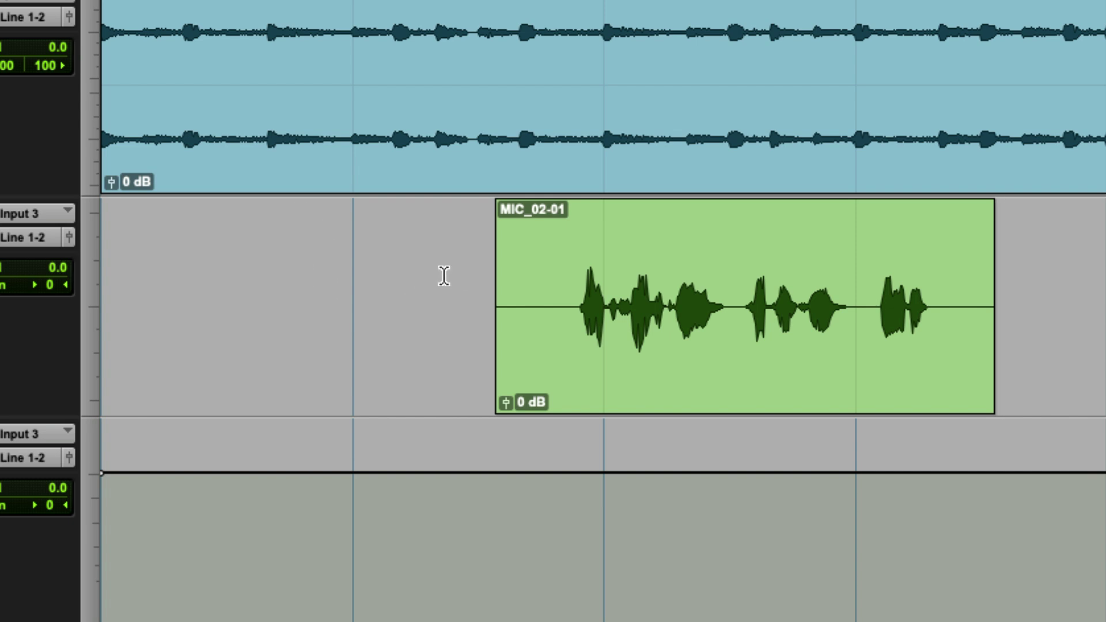
left_click_drag(497, 289, 380, 297)
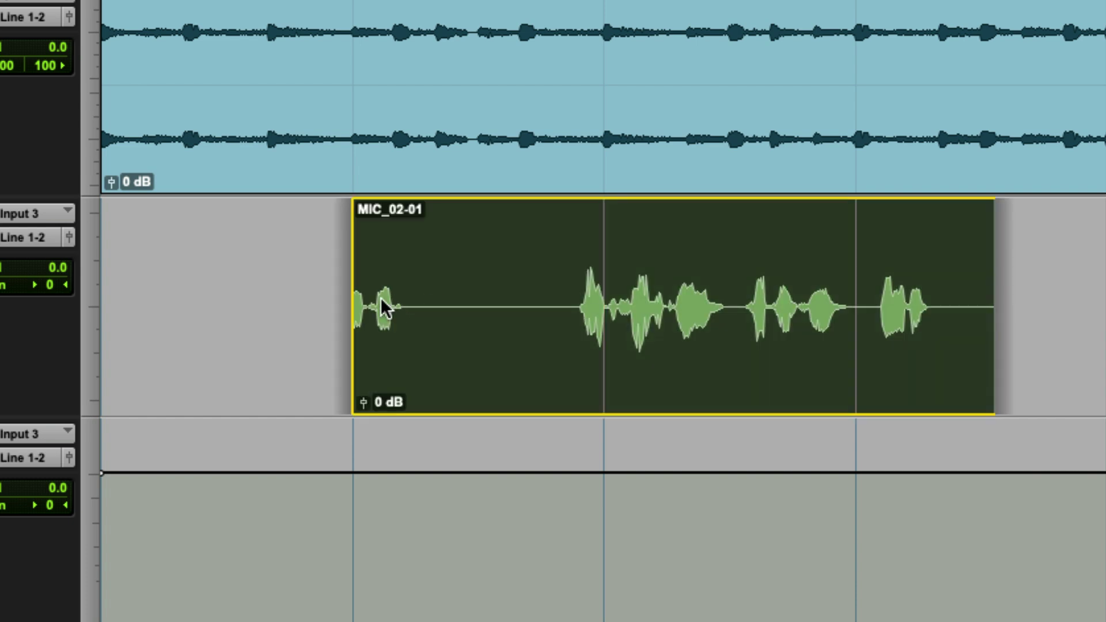
left_click_drag(264, 298, 101, 299)
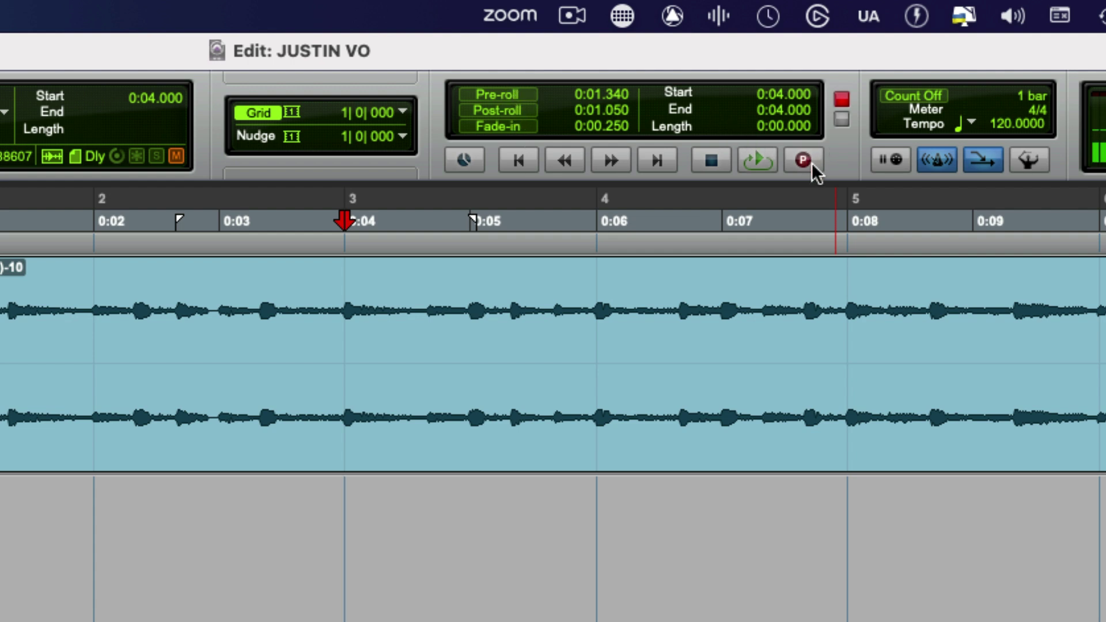
Enable pre-roll, switch the counter to Bars|Beats, and drag the pre-roll flag to bar 2
left_click(509, 93)
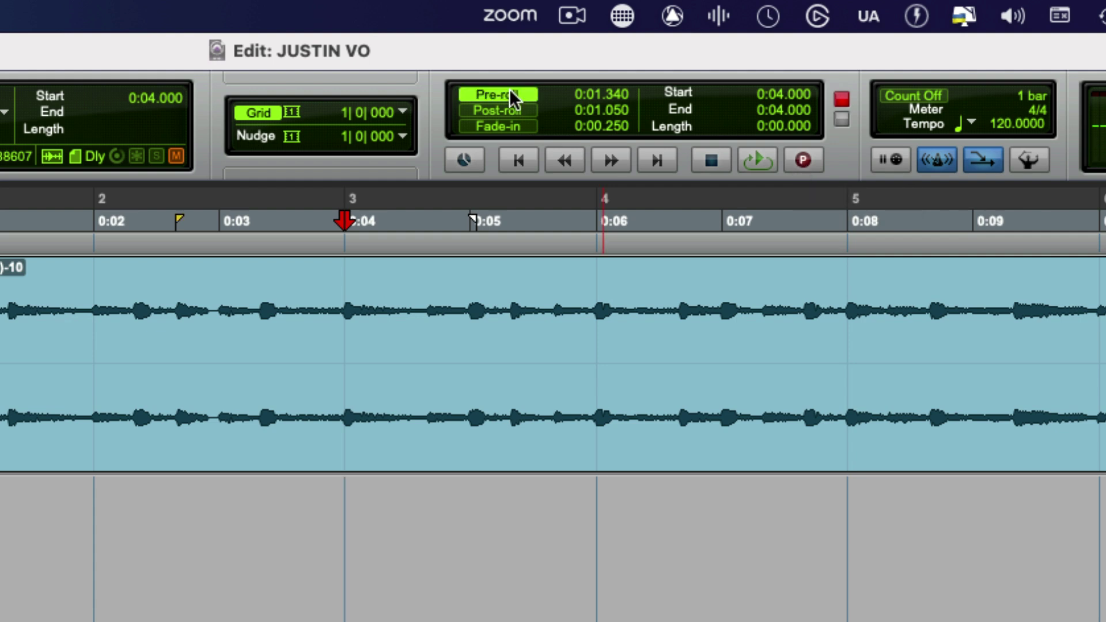
key("alt+KP_1")
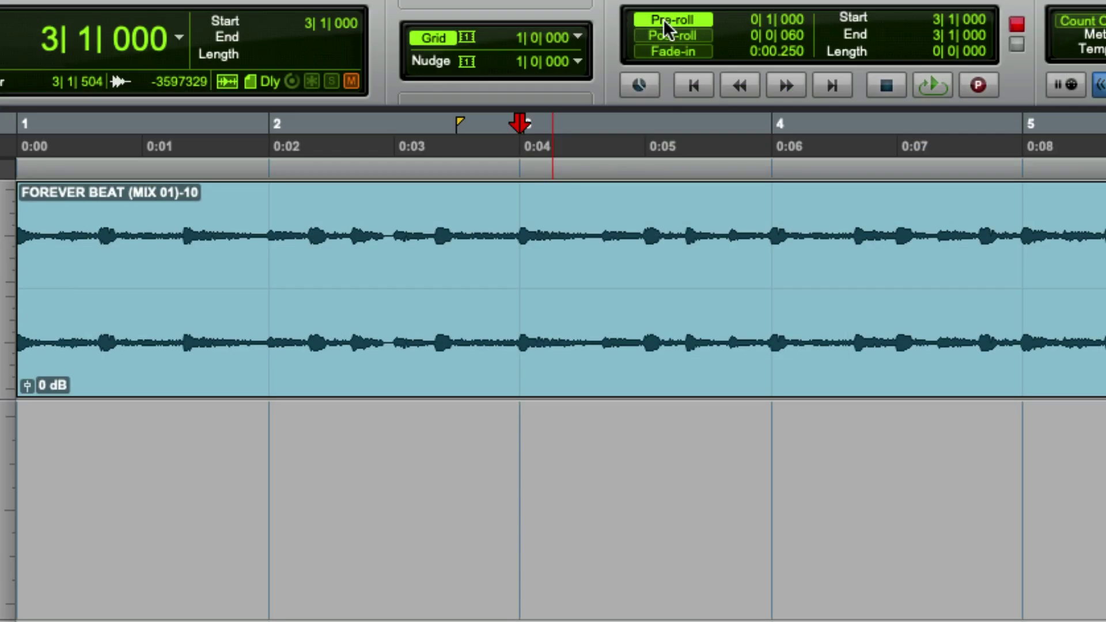
left_click(494, 93)
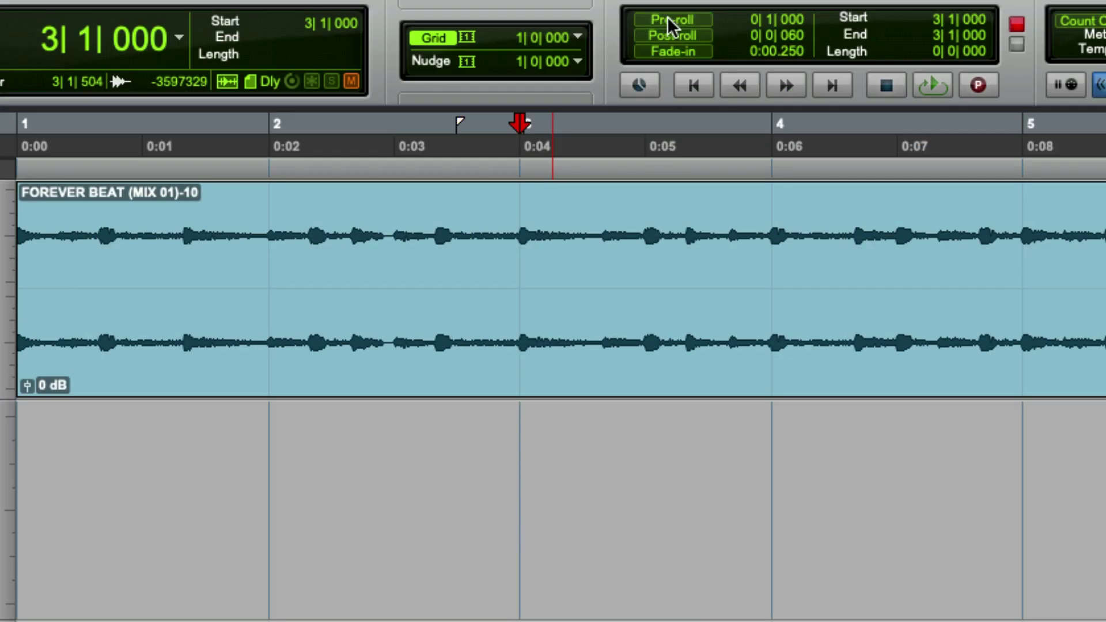
left_click(494, 94)
left_click_drag(459, 123, 272, 136)
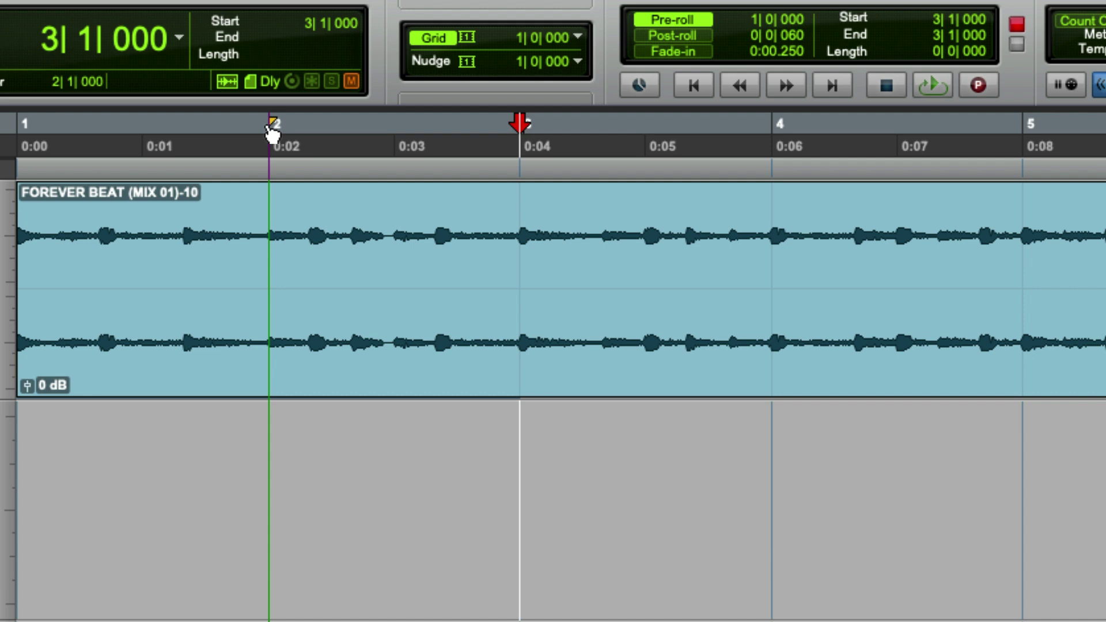
Set a 2|0|000 pre-roll and record a take starting at bar 3
left_click_drag(272, 133, 77, 141)
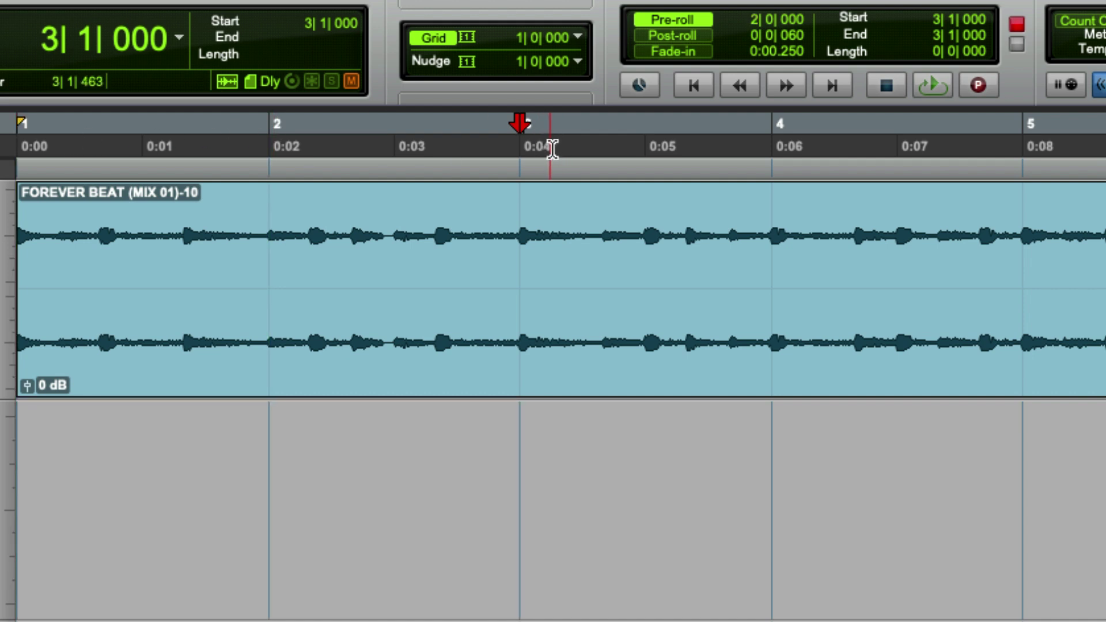
key("super+space")
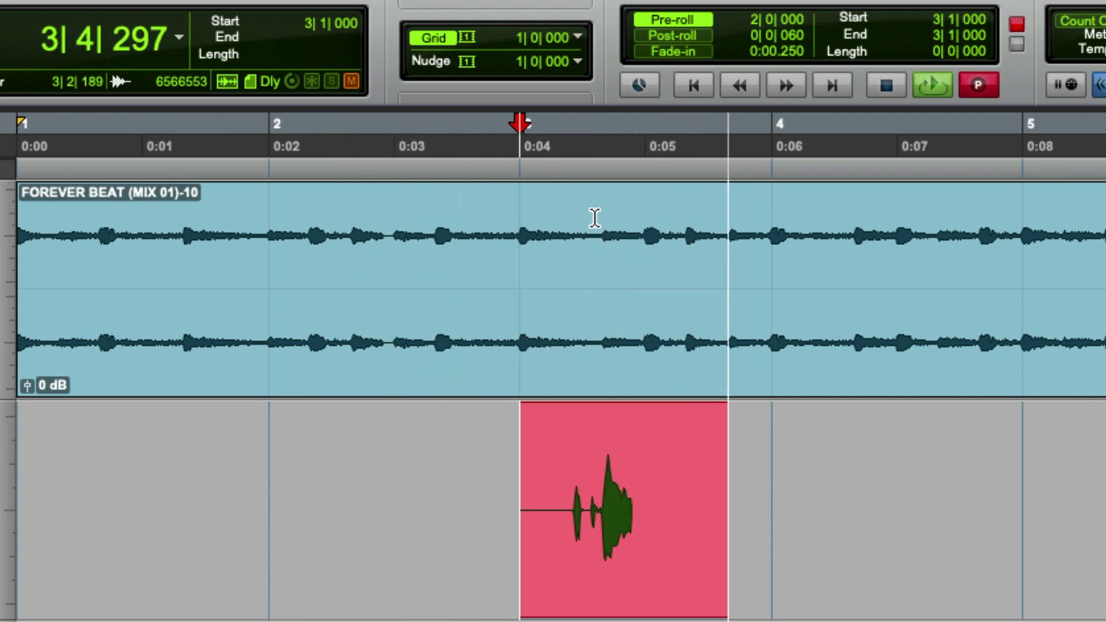
key("space")
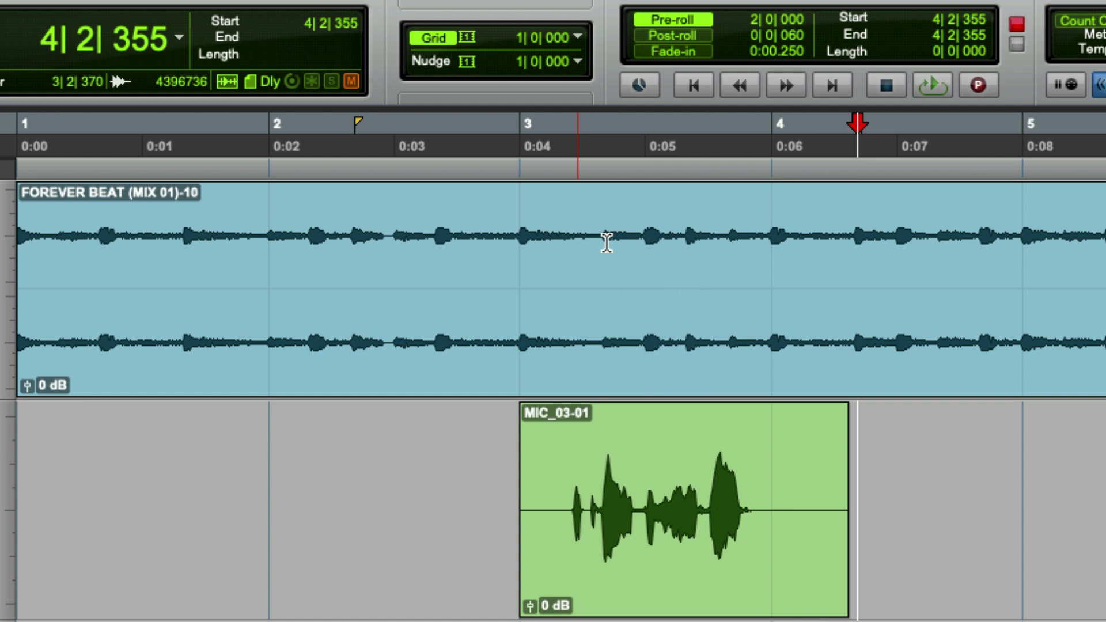
Extend MIC_03-02's start back to bar 2 to reveal pre-roll audio, then trim it to bar 3
left_click(517, 460)
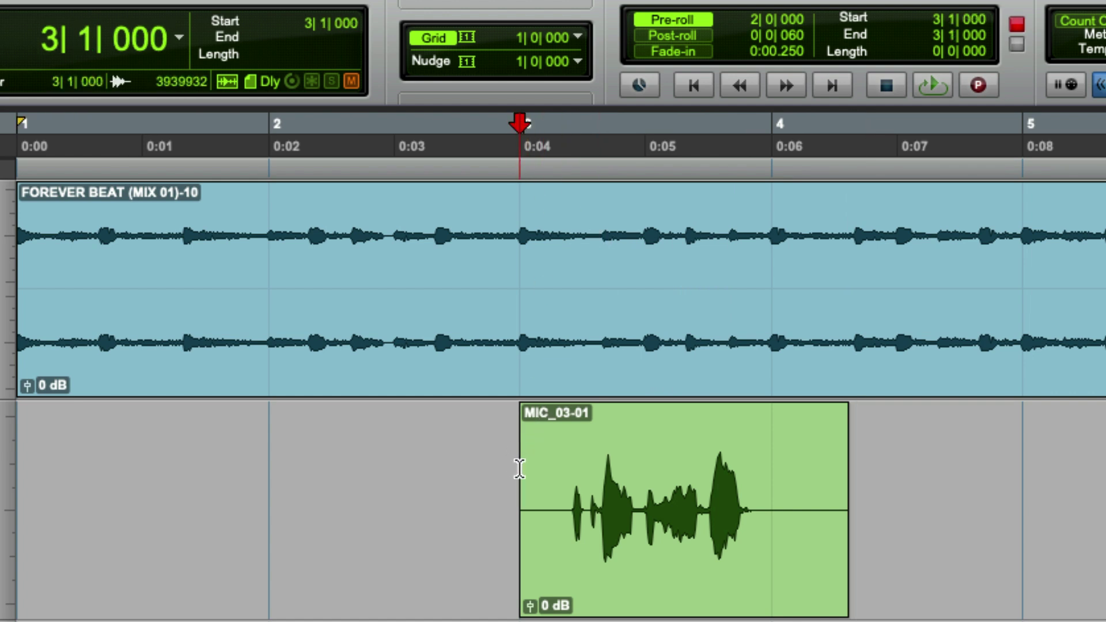
left_click_drag(520, 486, 34, 507)
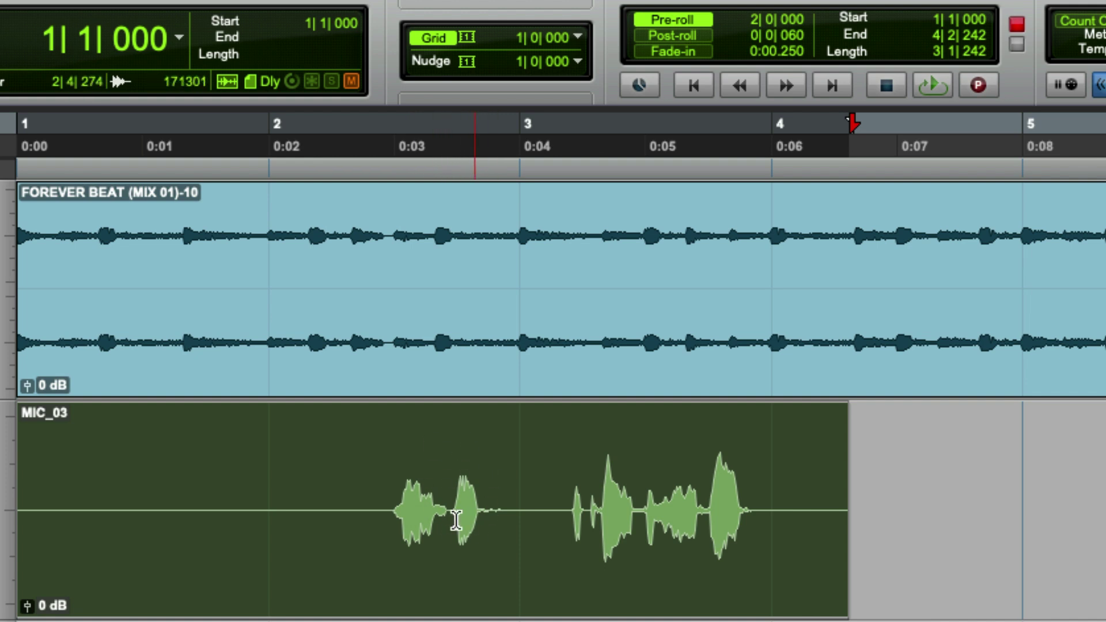
left_click(517, 477)
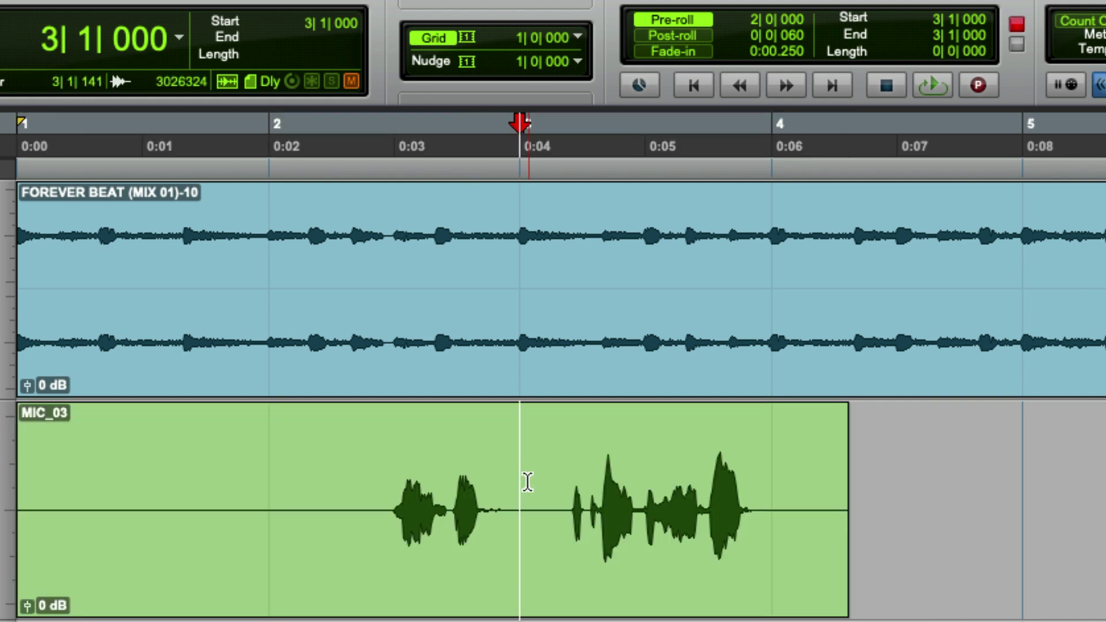
key("a")
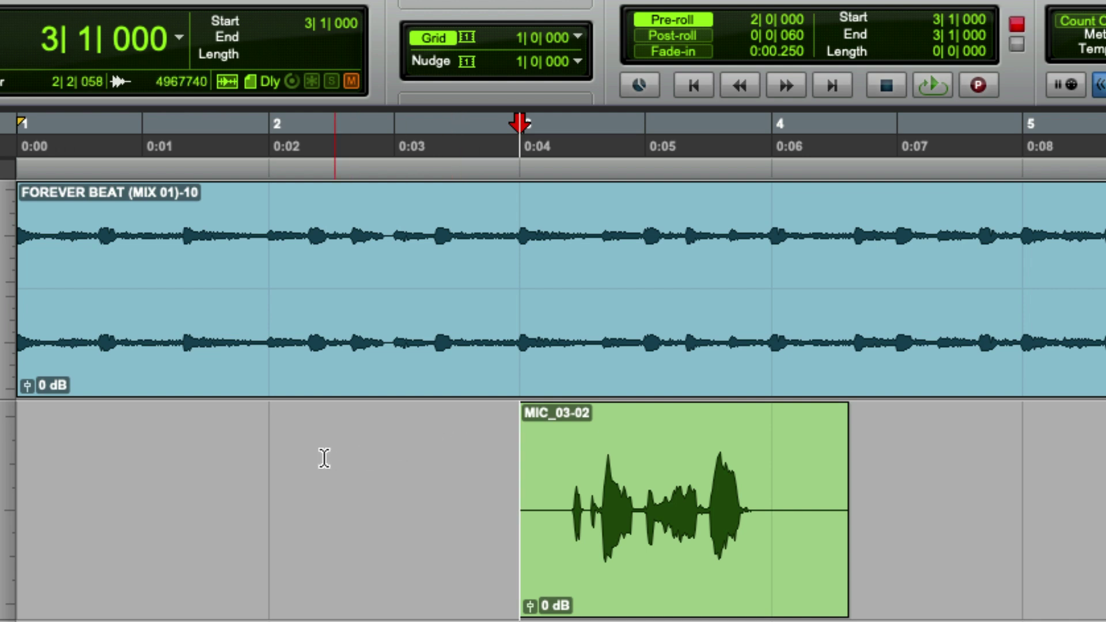
Shorten the pre-roll and delete the MIC_03-02 take
left_click(282, 457, "alt")
left_click_drag(412, 454, 357, 444)
left_click(708, 502)
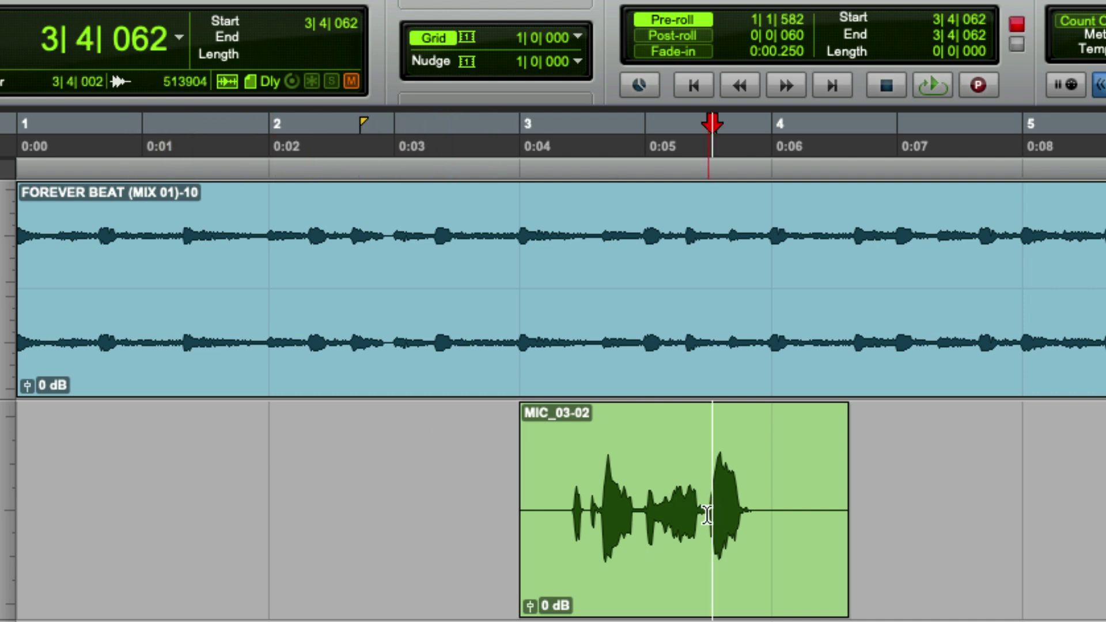
left_click(707, 538)
key("Delete")
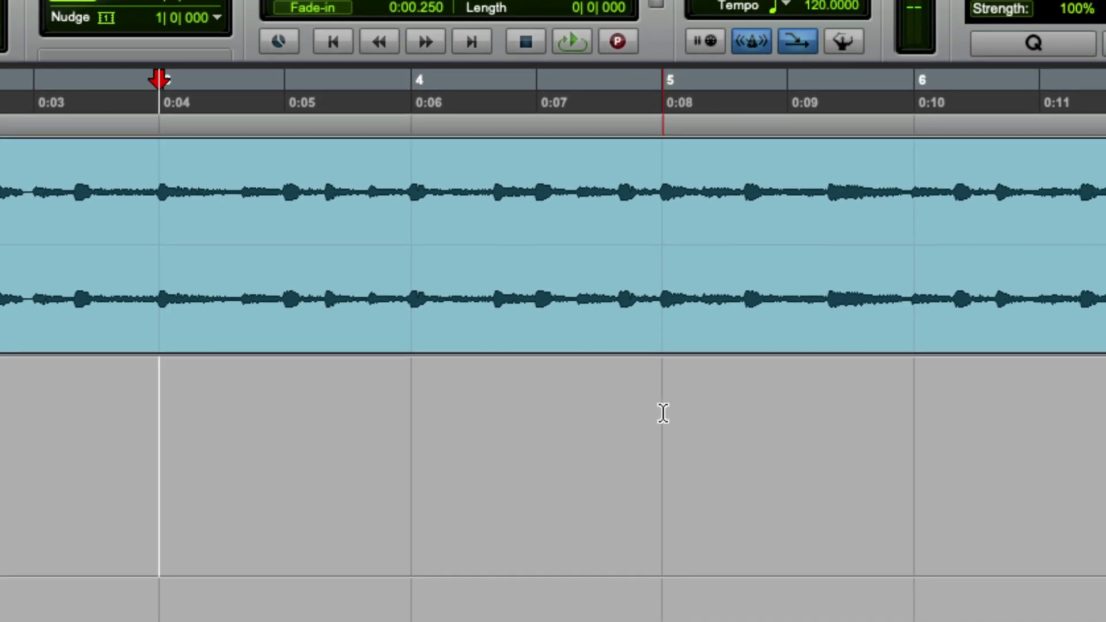
Set the record start at 0:08 with pre-roll from about 0:06.7, then record and discard a test
left_click(663, 412)
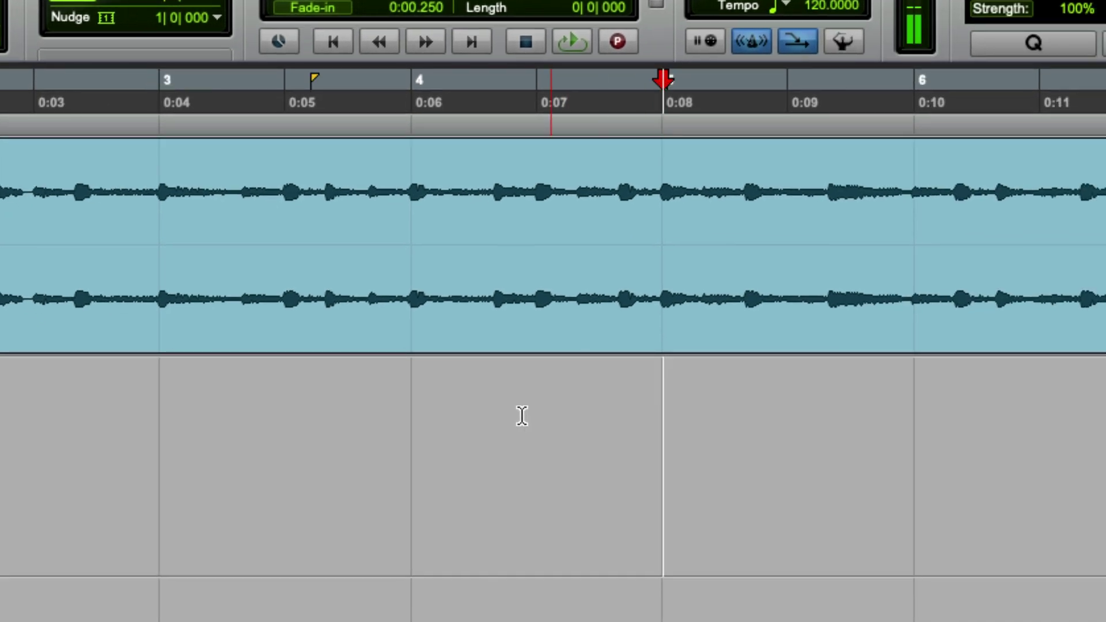
left_click(498, 408, "alt")
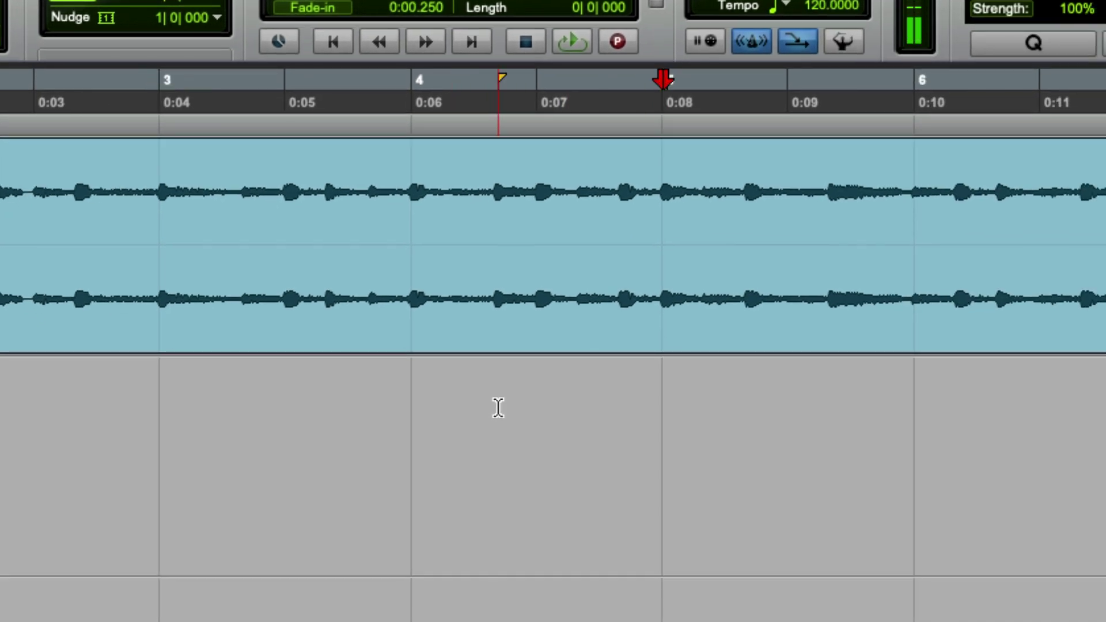
key("super+space")
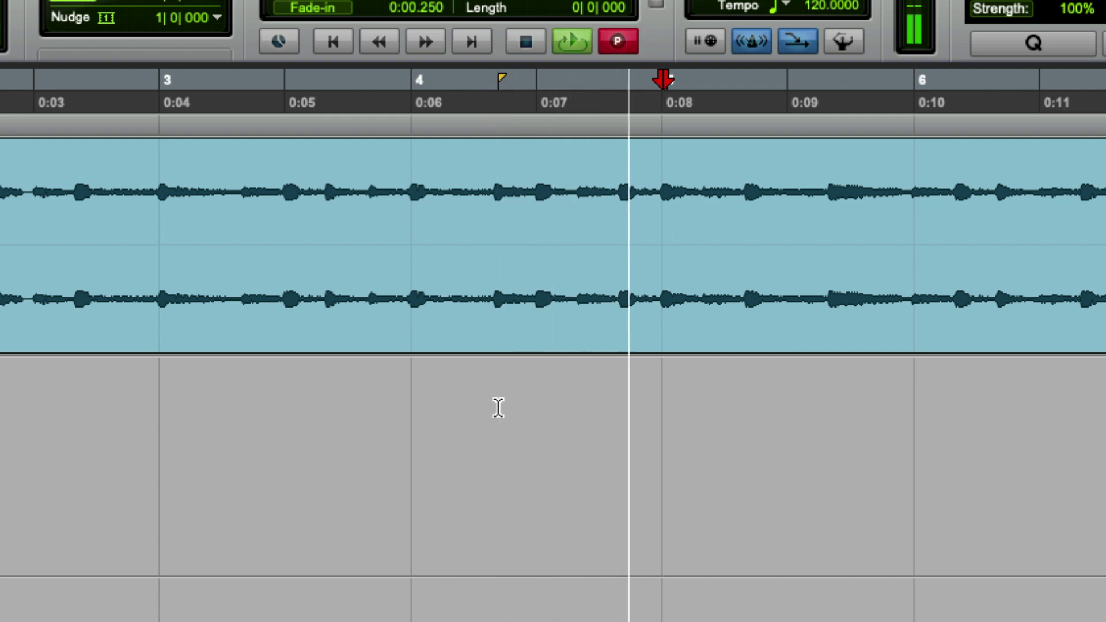
key("super+period")
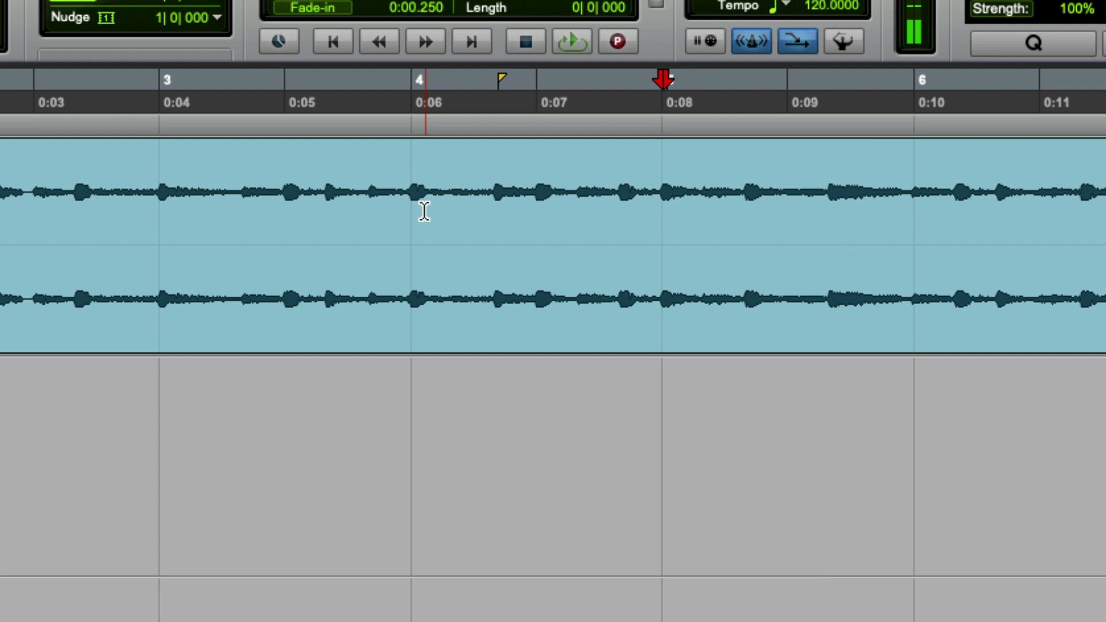
left_click(409, 0)
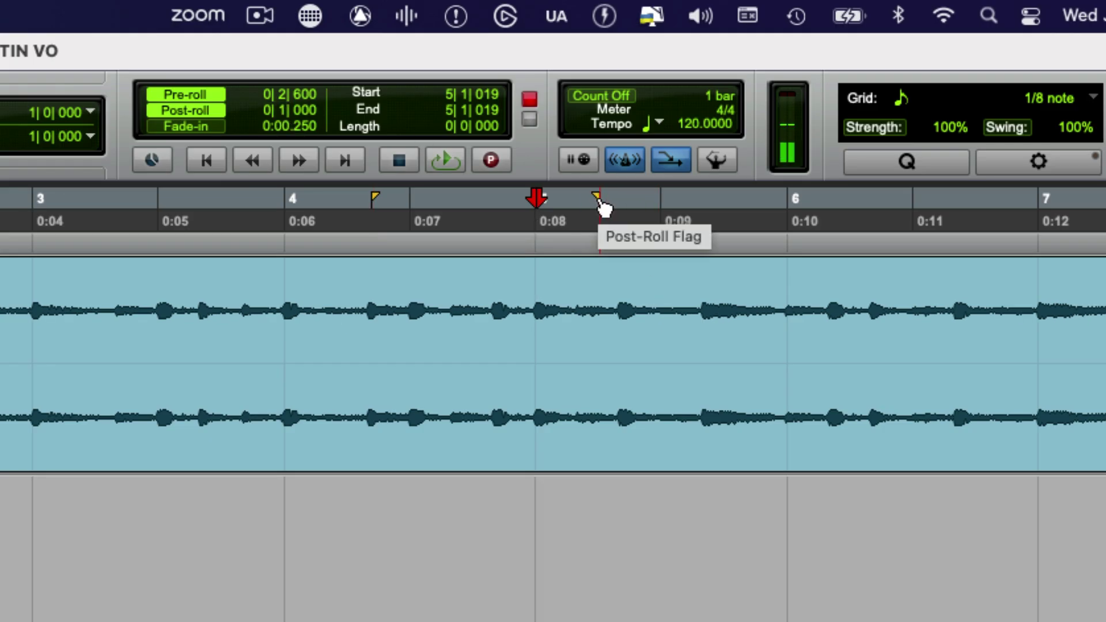
Lengthen post-roll to 0|3|547, record and undo a test take, then select 0:07–0:09
left_click_drag(602, 205, 765, 218)
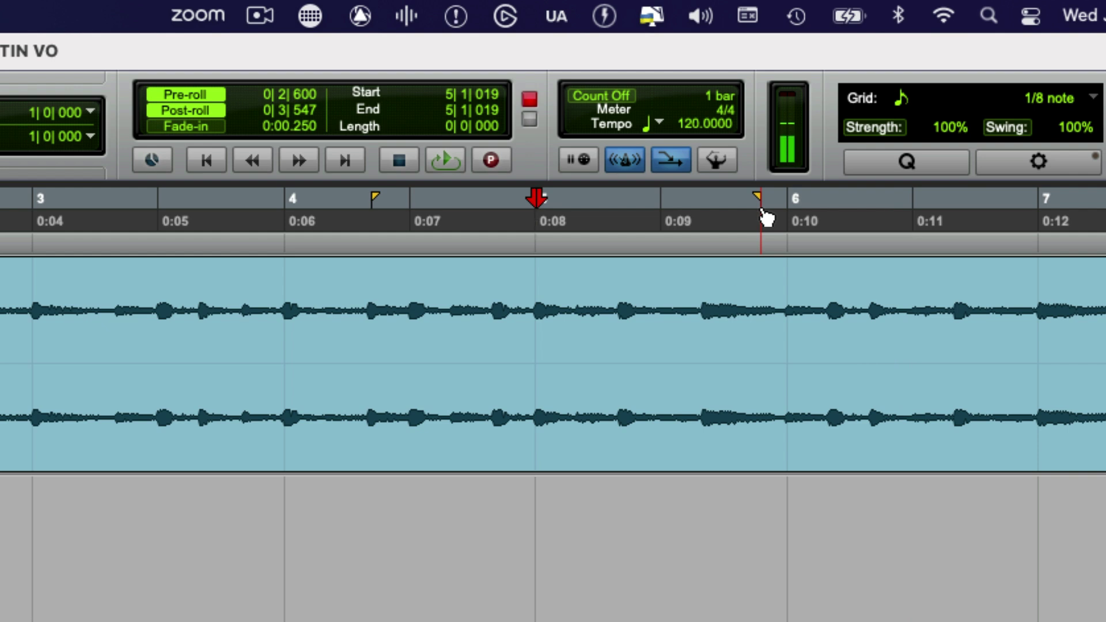
key("super+space")
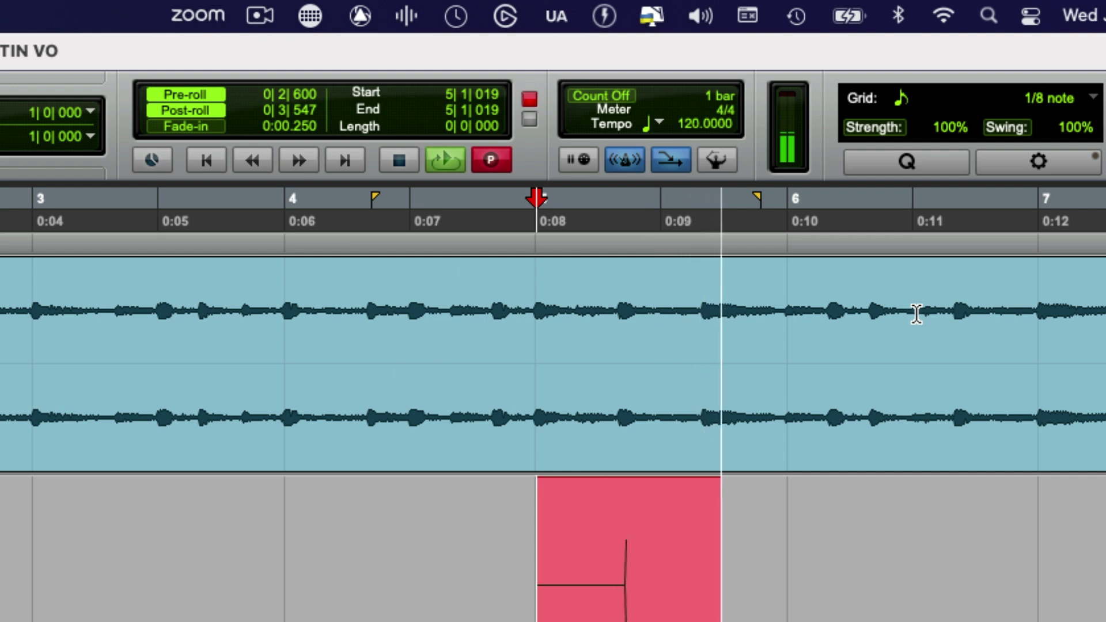
key("super+period")
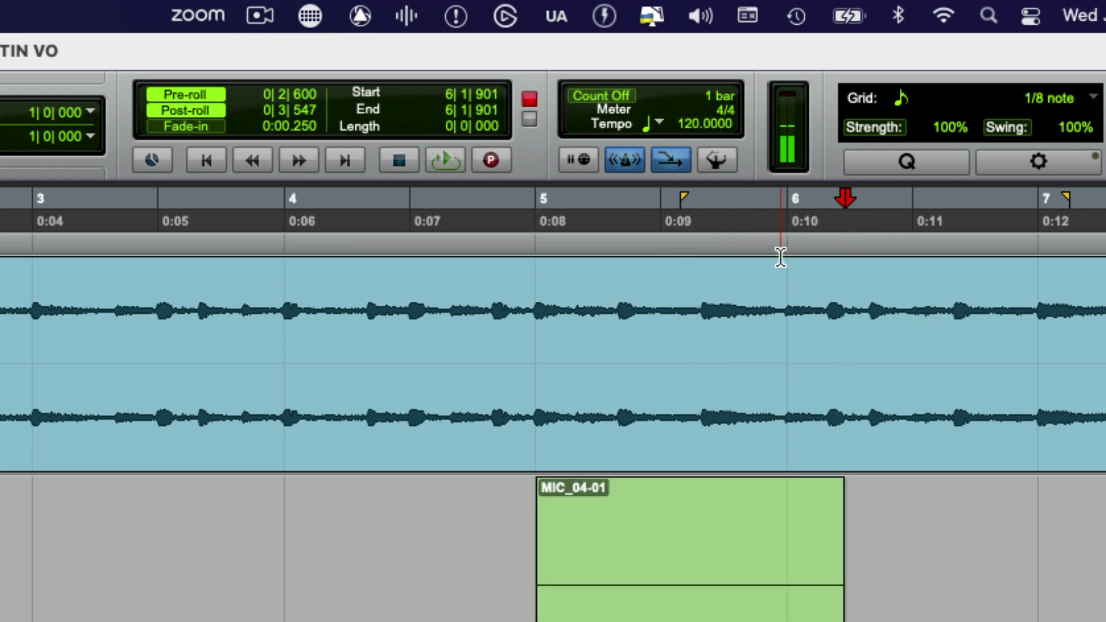
key("super+z")
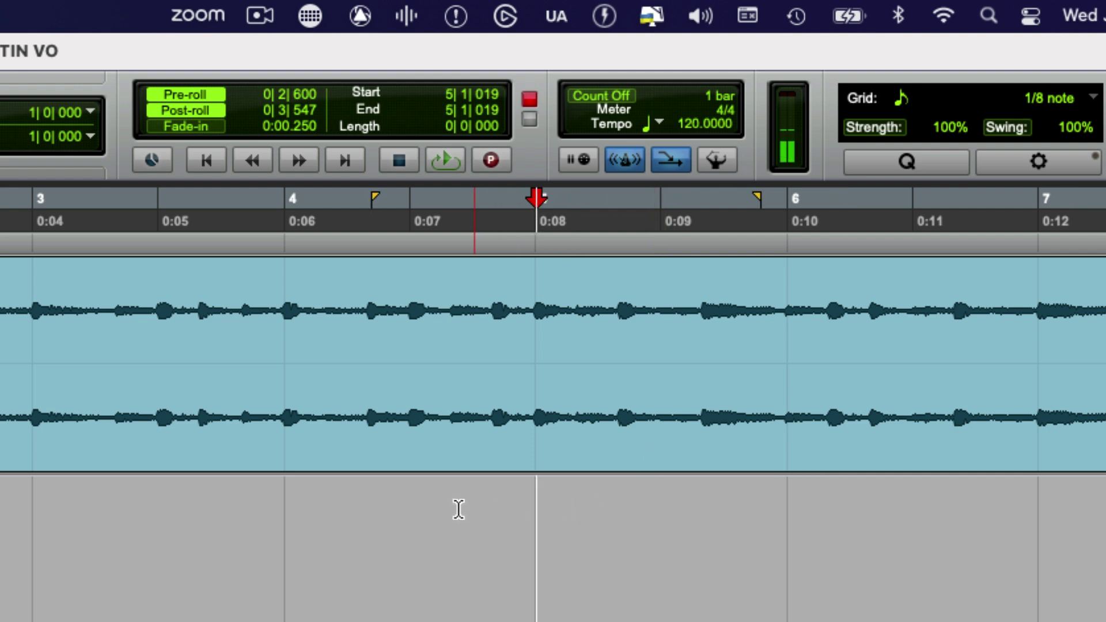
left_click_drag(458, 509, 696, 508)
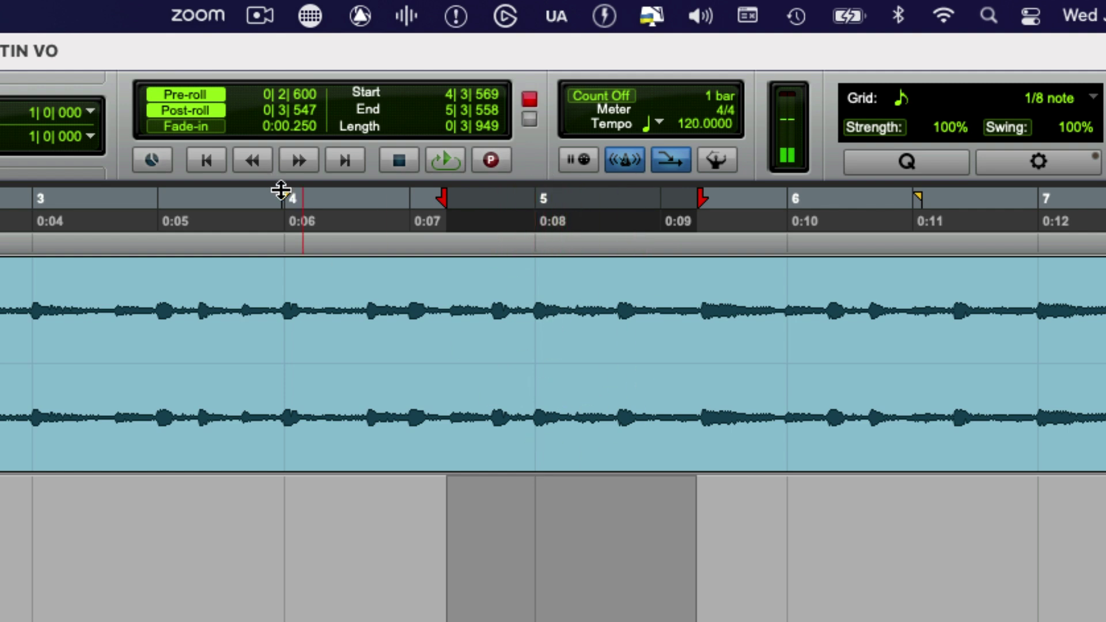
Extend pre-roll to 0|3|264, record a MIC_04-01 take over 4|3|569–5|3|558, then undo it
left_click_drag(284, 196, 244, 199)
key("super+space")
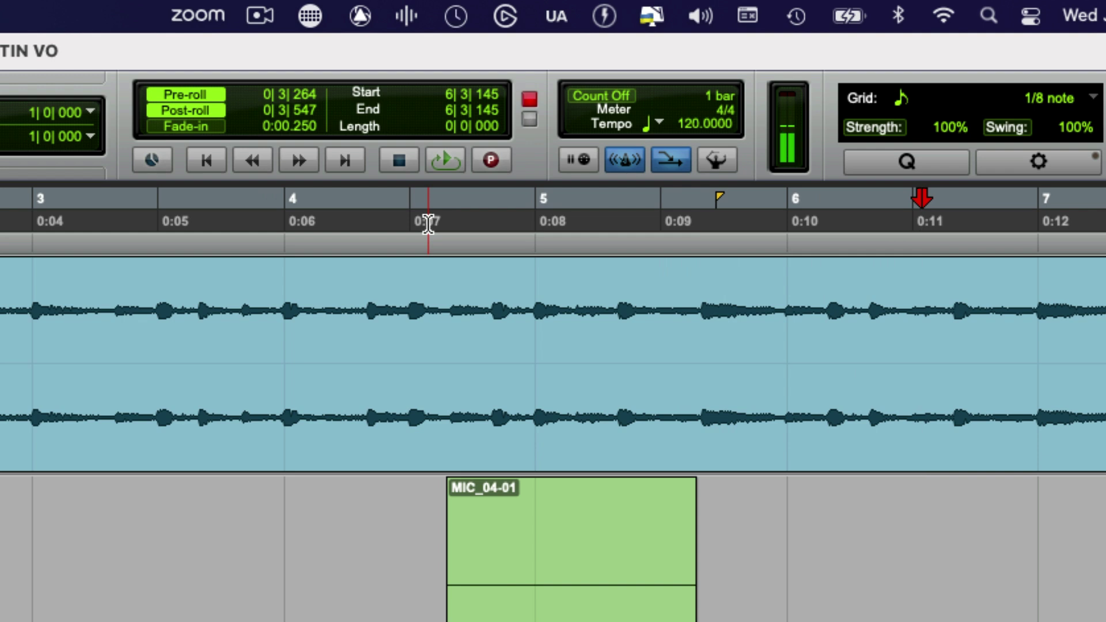
key("super+z")
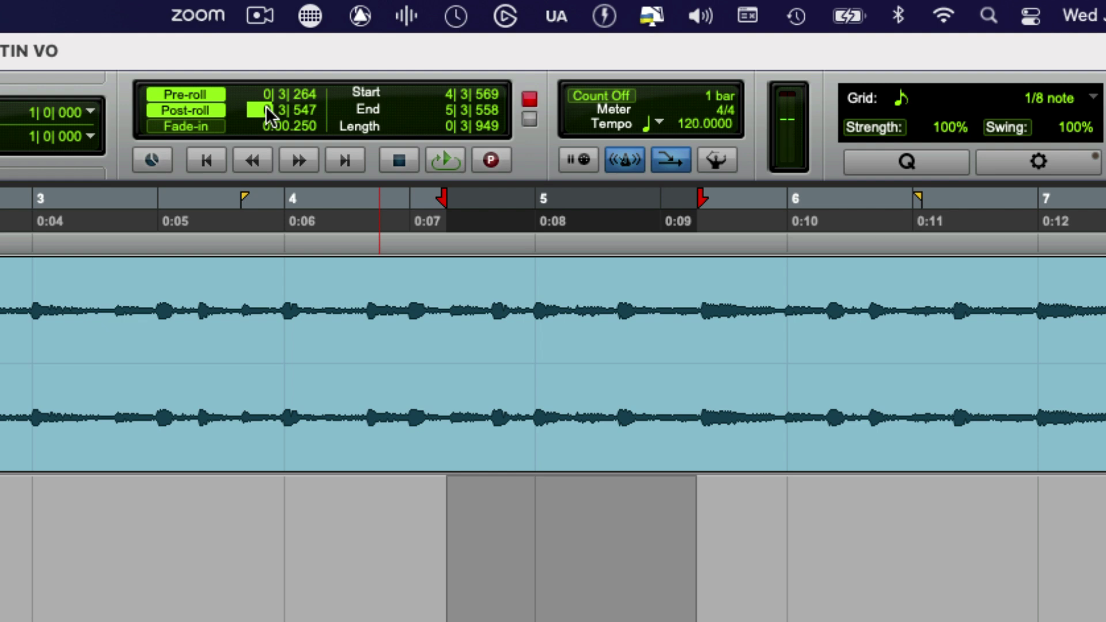
Set post-roll to 100 bars and select a new punch range from 0:07 to 0:10
type("100")
key("Return")
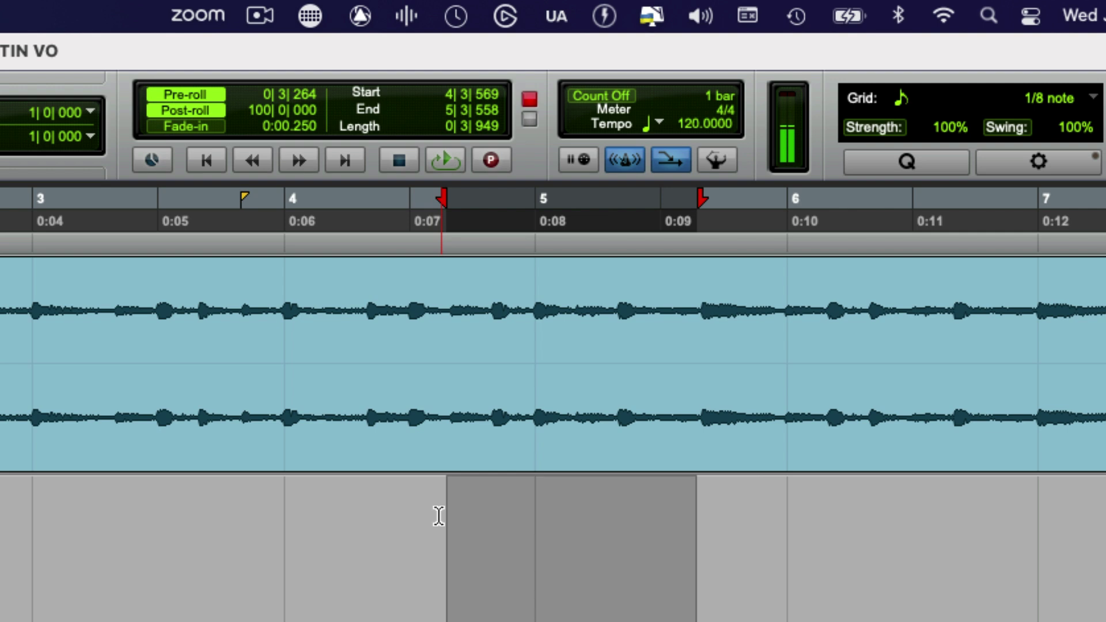
left_click_drag(416, 526, 786, 523)
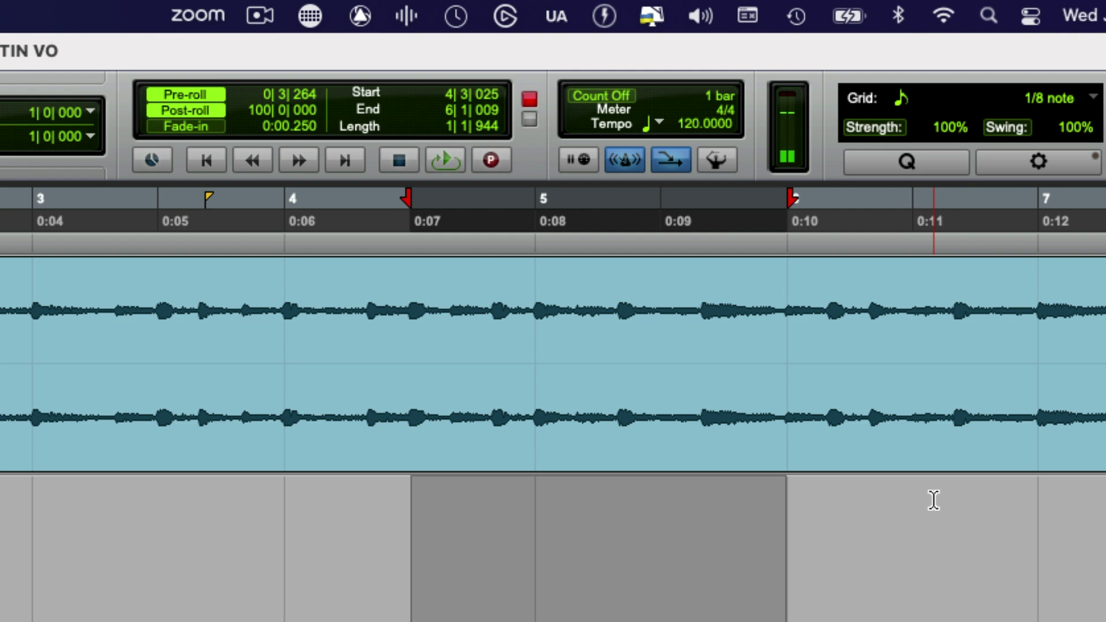
Record the MIC_04-01 punch take, then trim its end out to 7|4|295 to reveal post-roll audio
key("space")
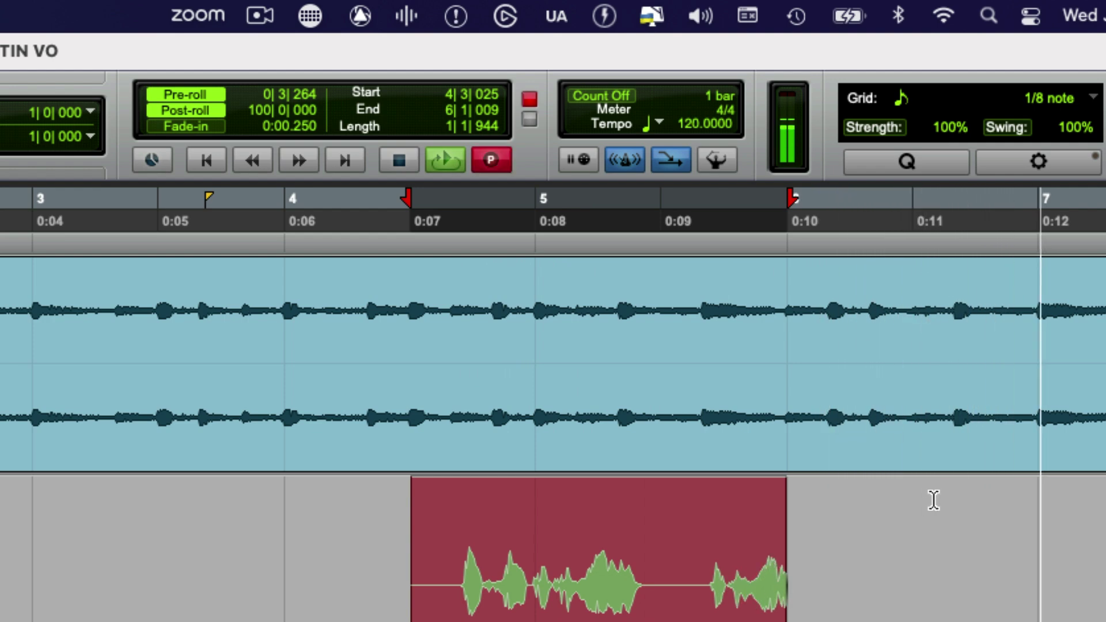
key("space")
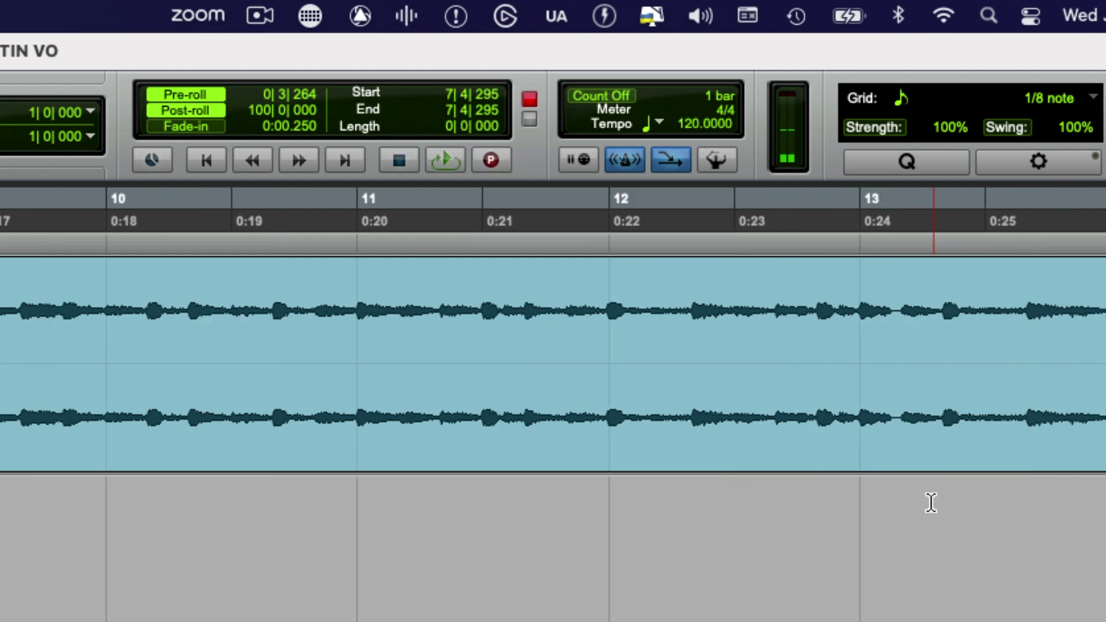
scroll(875, 536, "left", 10)
scroll(528, 541, "right", 5)
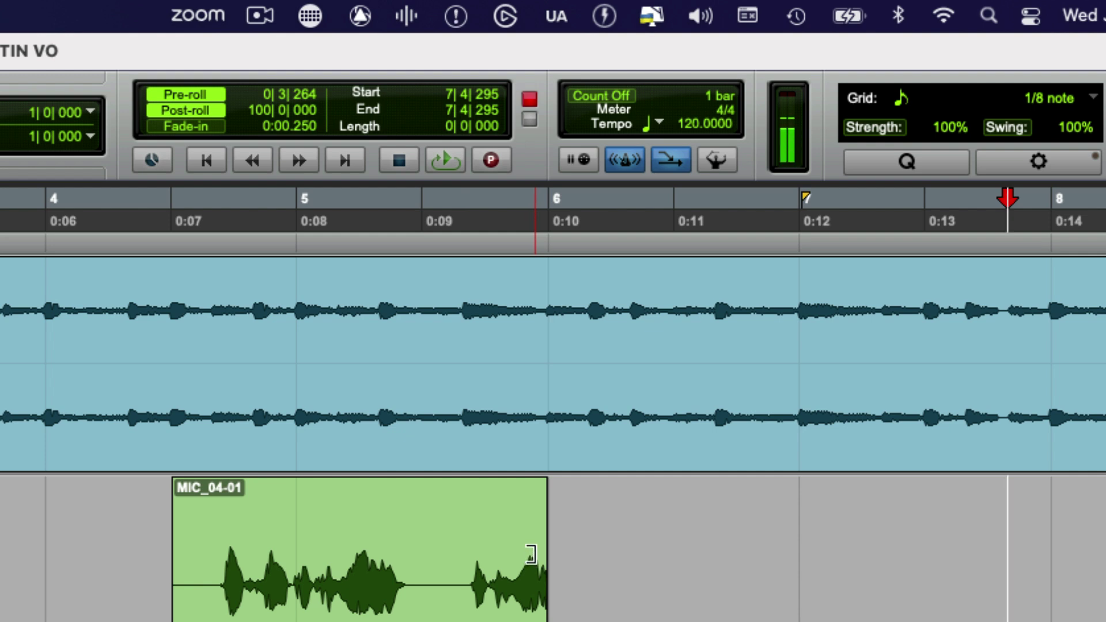
left_click_drag(531, 552, 1006, 561)
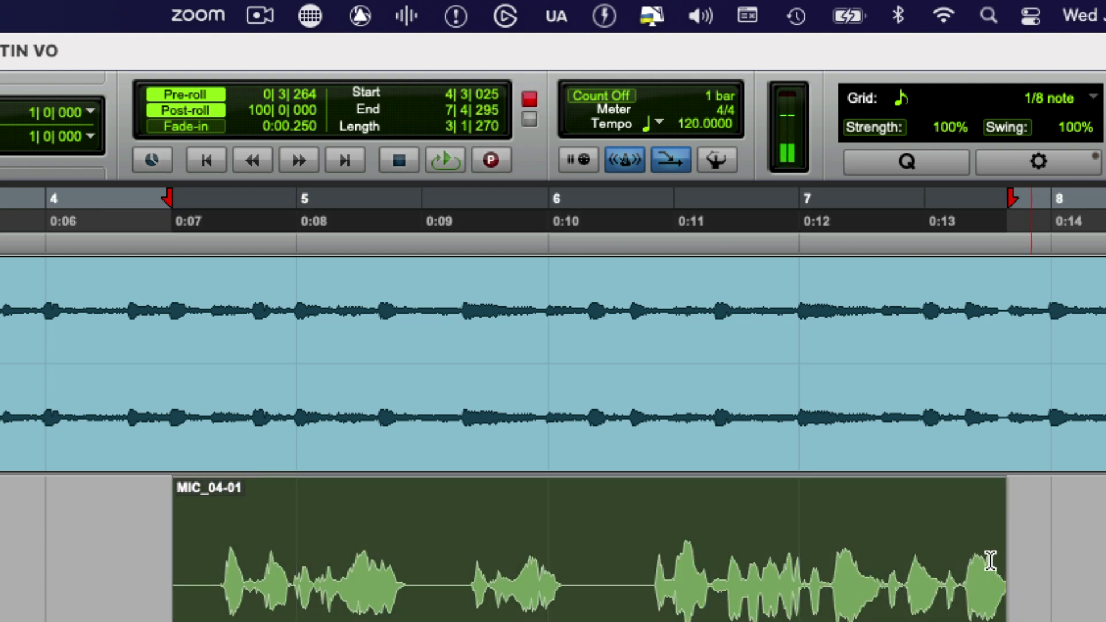